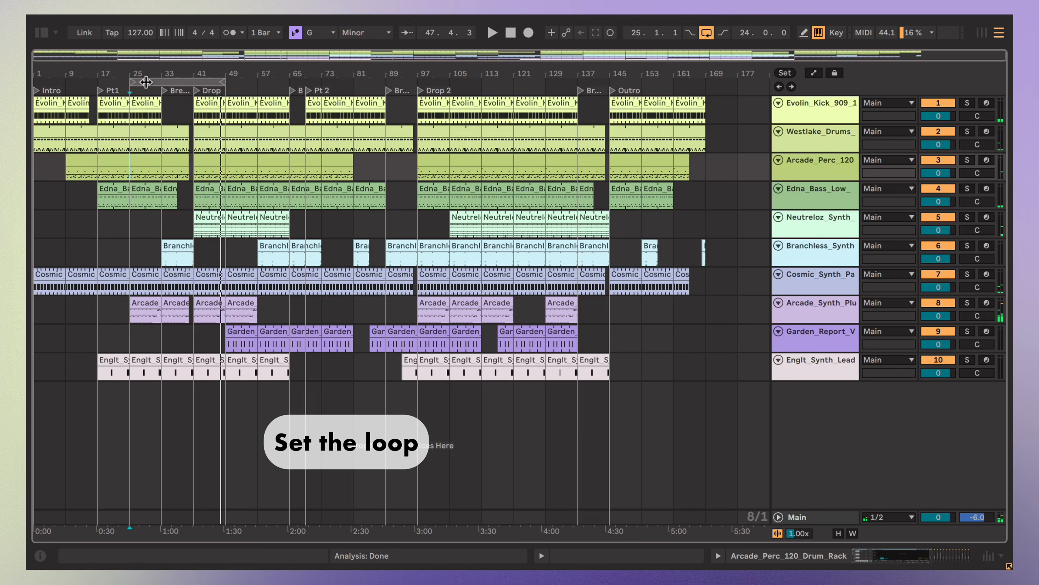
Step: Loop the eight-bar Break section from bar 33, solo the Arcade_Perc_120 track and play it from the loop start
{"action": "left_click_drag", "start_coordinate": [136, 82], "coordinate": [200, 83]}
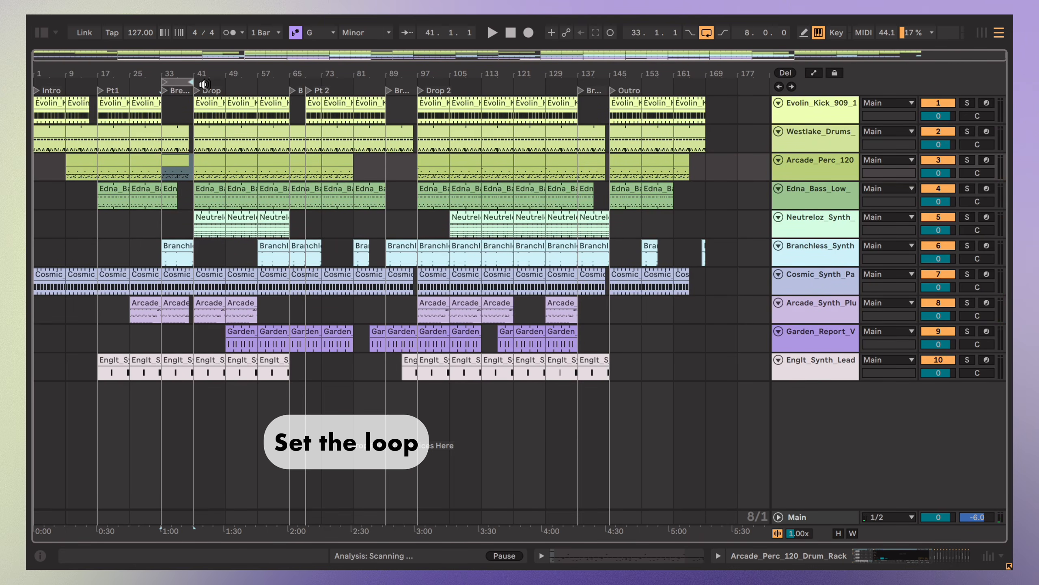
{"action": "left_click", "coordinate": [160, 178]}
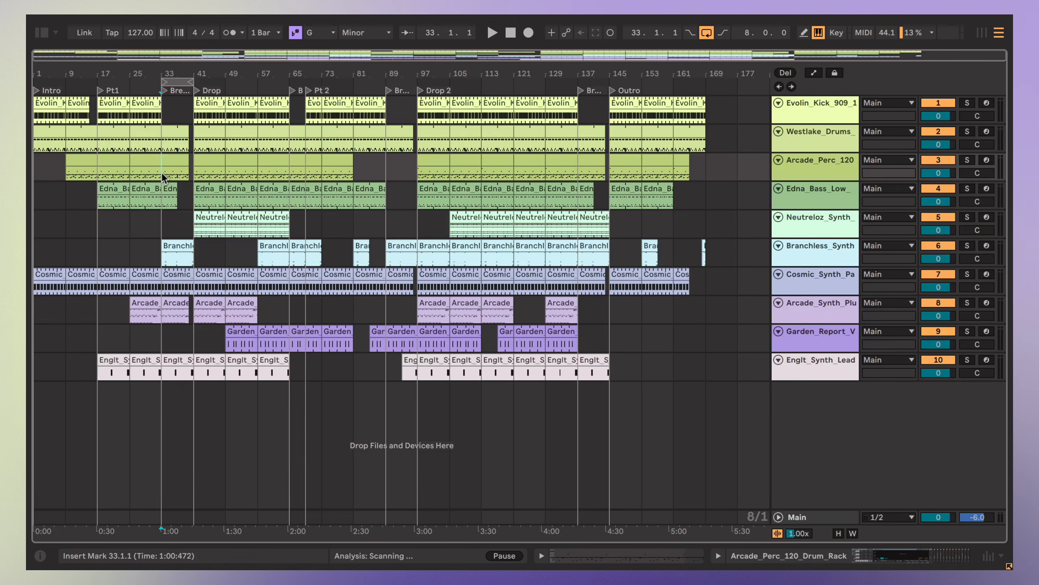
{"action": "left_click", "coordinate": [967, 162]}
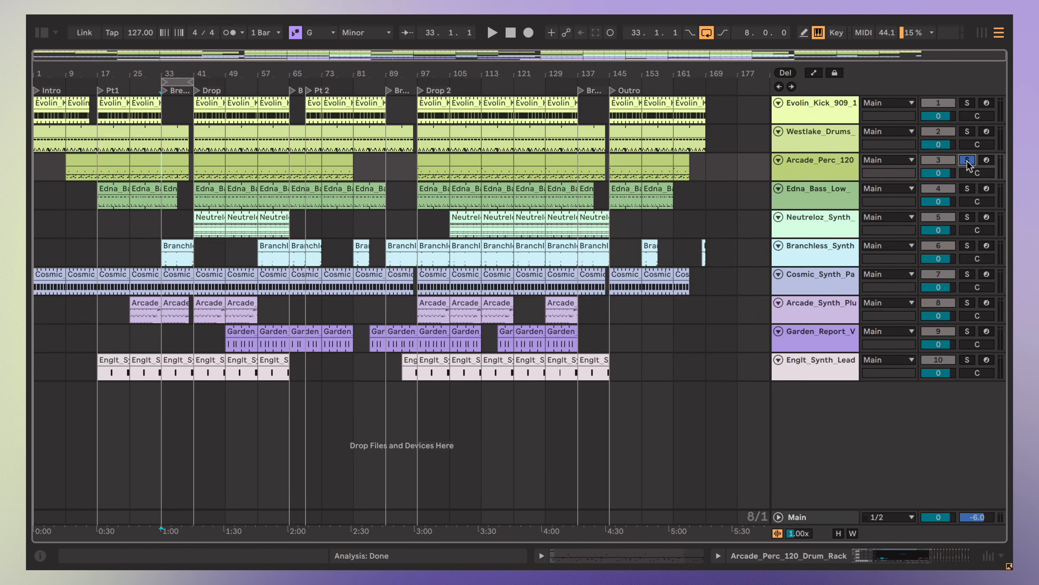
{"action": "left_click", "coordinate": [492, 32]}
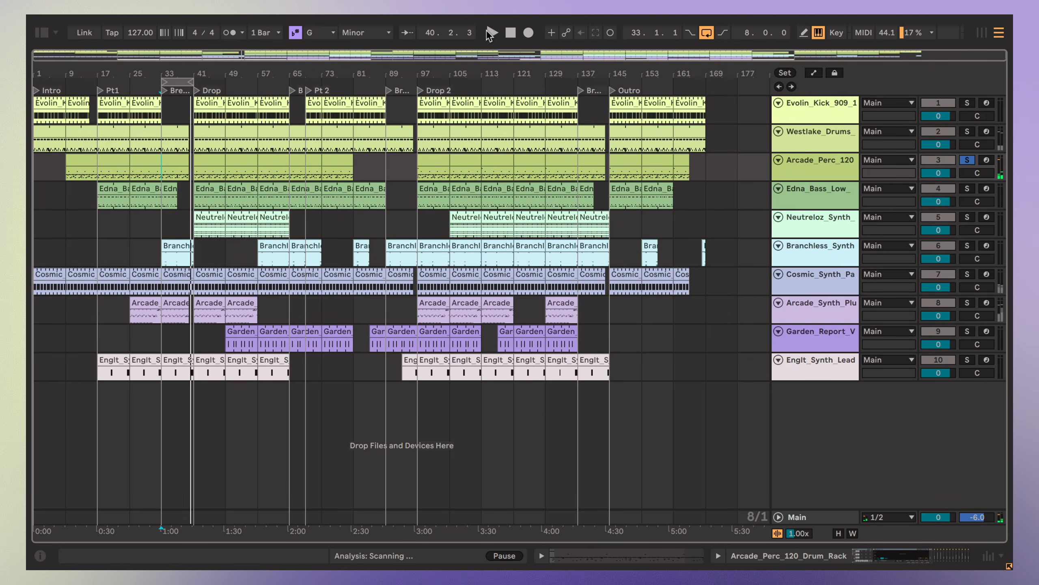
Step: Split the Arcade_Perc_120 clip at bars 33 and 41 and rename the separated section Break
{"action": "left_click", "coordinate": [194, 176]}
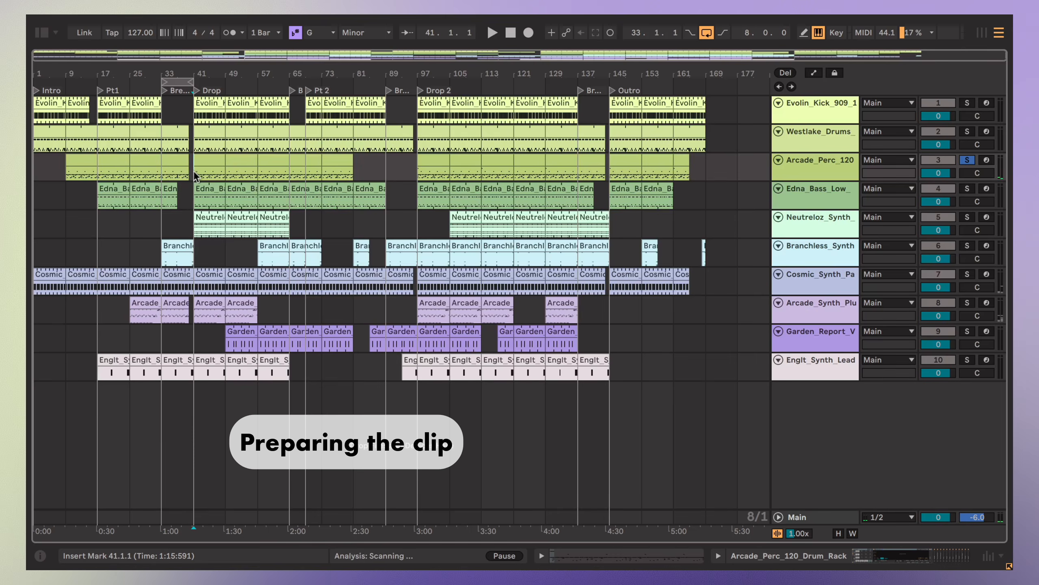
{"action": "left_click_drag", "start_coordinate": [195, 172], "coordinate": [167, 166]}
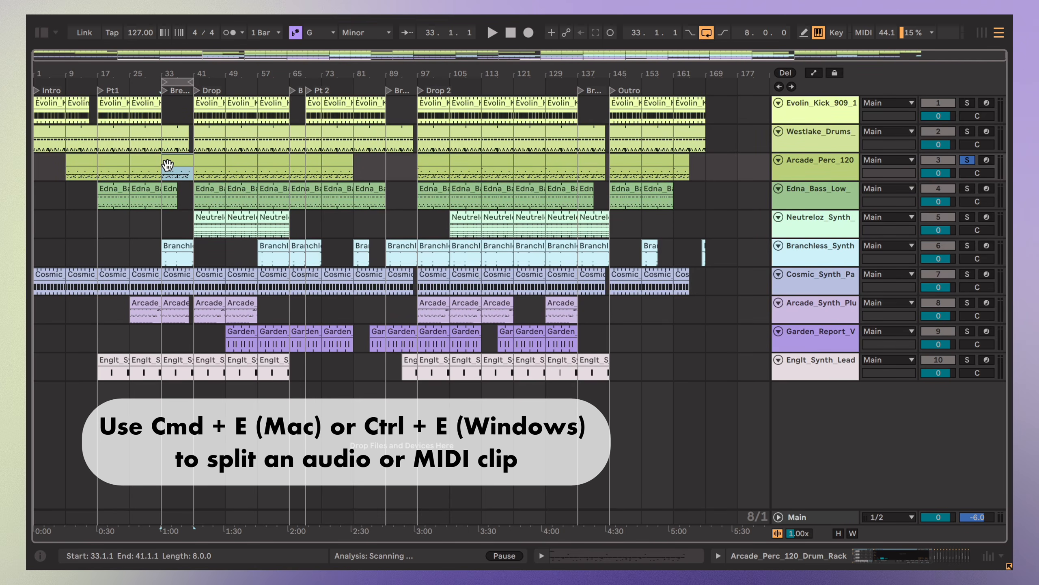
{"action": "key", "text": "ctrl+e"}
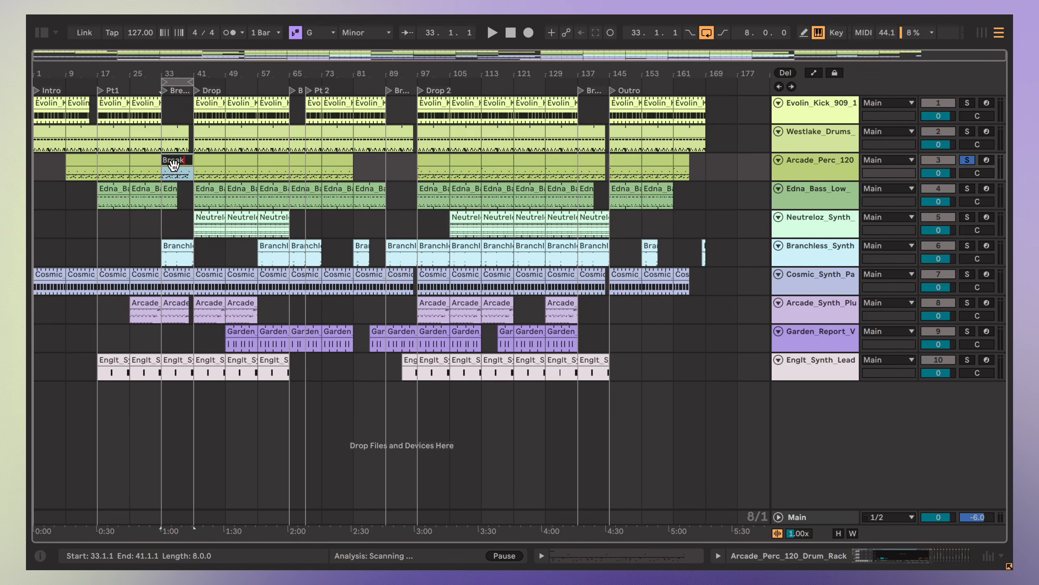
{"action": "key", "text": "Return"}
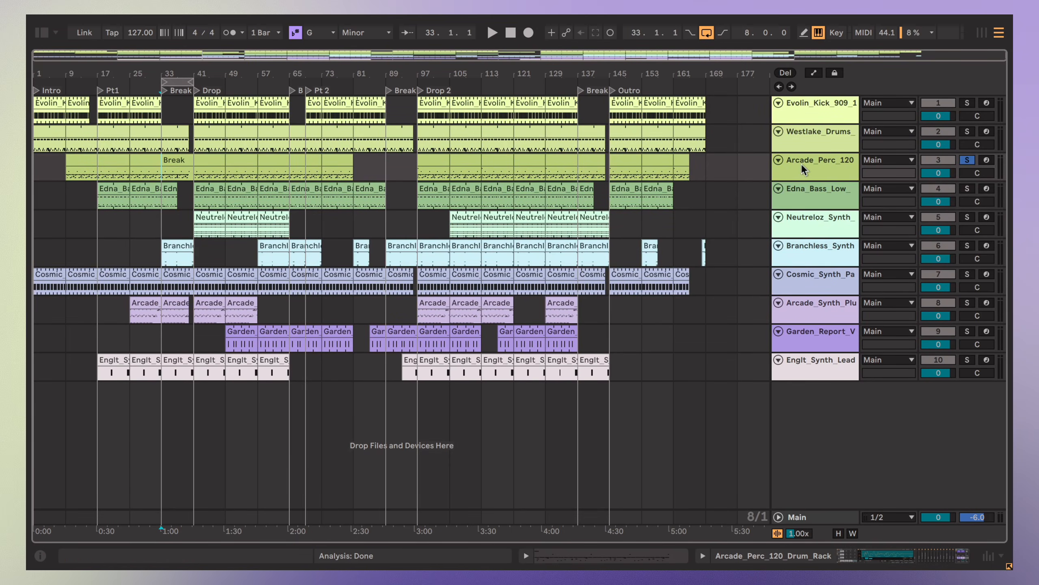
Step: Set the Delay macro of the Arcade_Perc_120 track's Space rack to 100% and show its clip envelope
{"action": "double_click", "coordinate": [800, 163]}
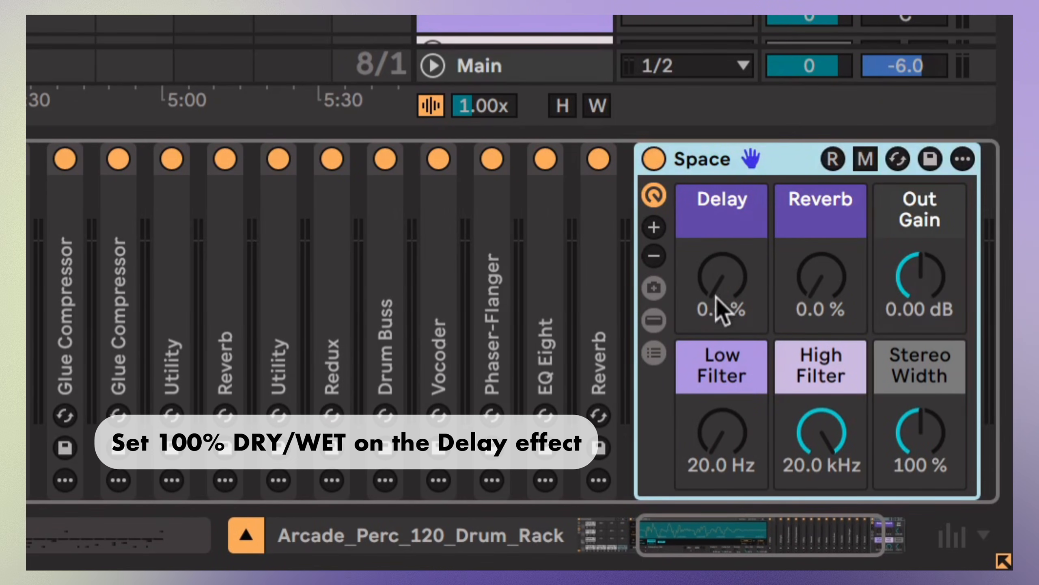
{"action": "left_click_drag", "start_coordinate": [719, 302], "coordinate": [719, 258]}
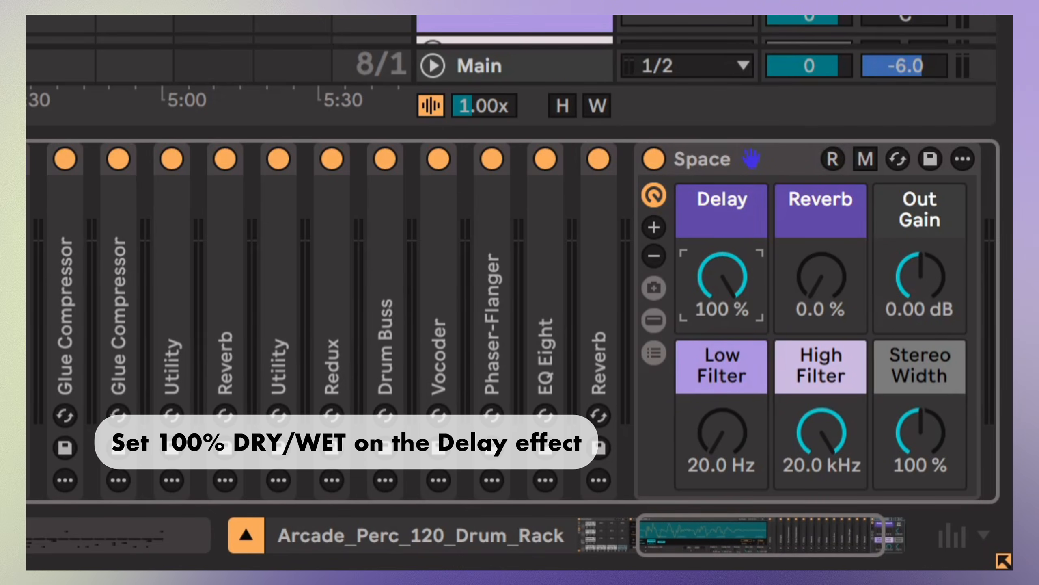
{"action": "right_click", "coordinate": [726, 302]}
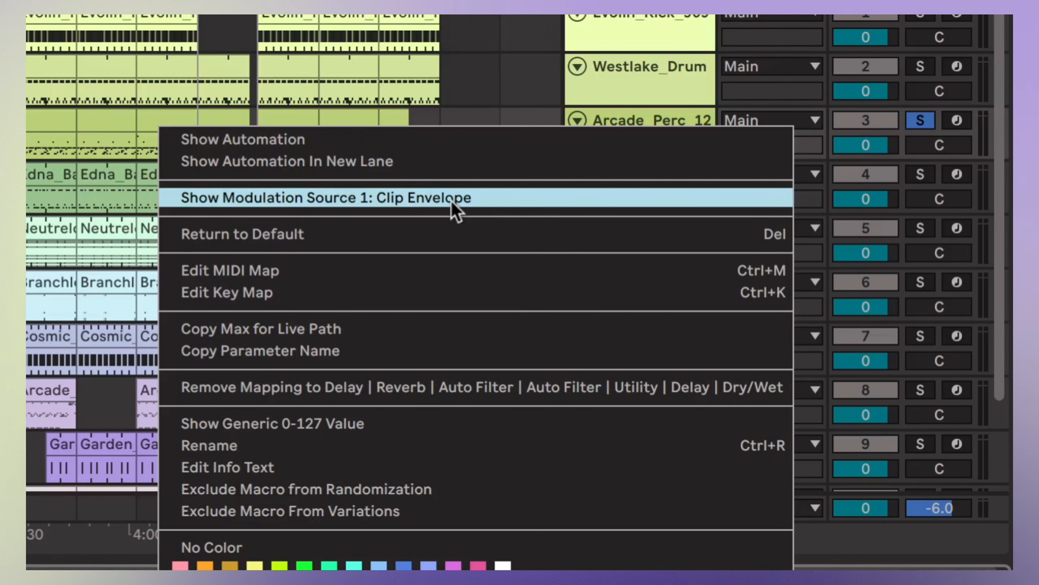
{"action": "left_click", "coordinate": [453, 201]}
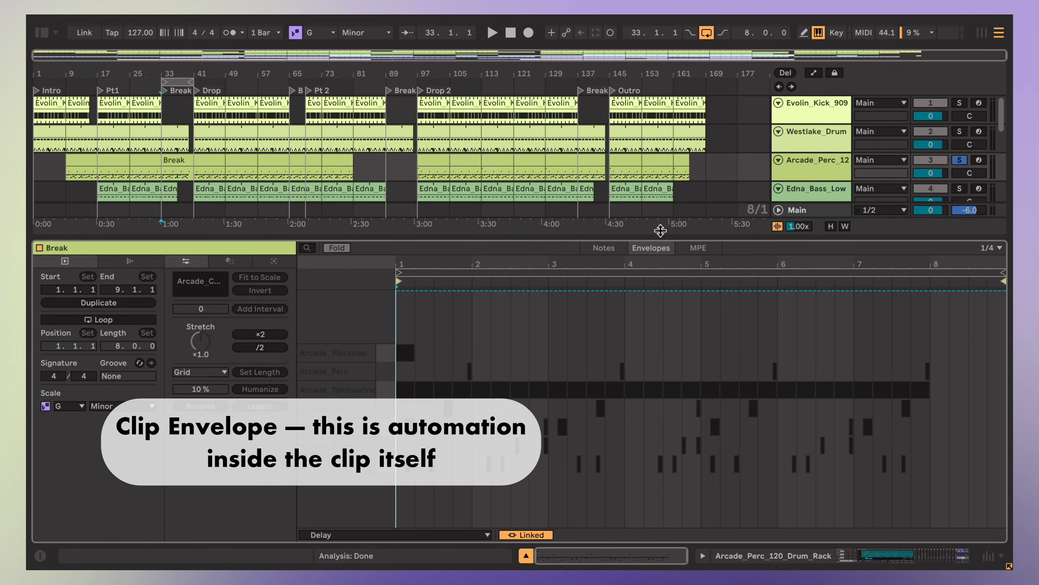
Step: Enlarge the clip view and draw a Delay envelope rising from 0% at bar 1 to about 23.3% at bar 8
{"action": "left_click_drag", "start_coordinate": [660, 231], "coordinate": [661, 189]}
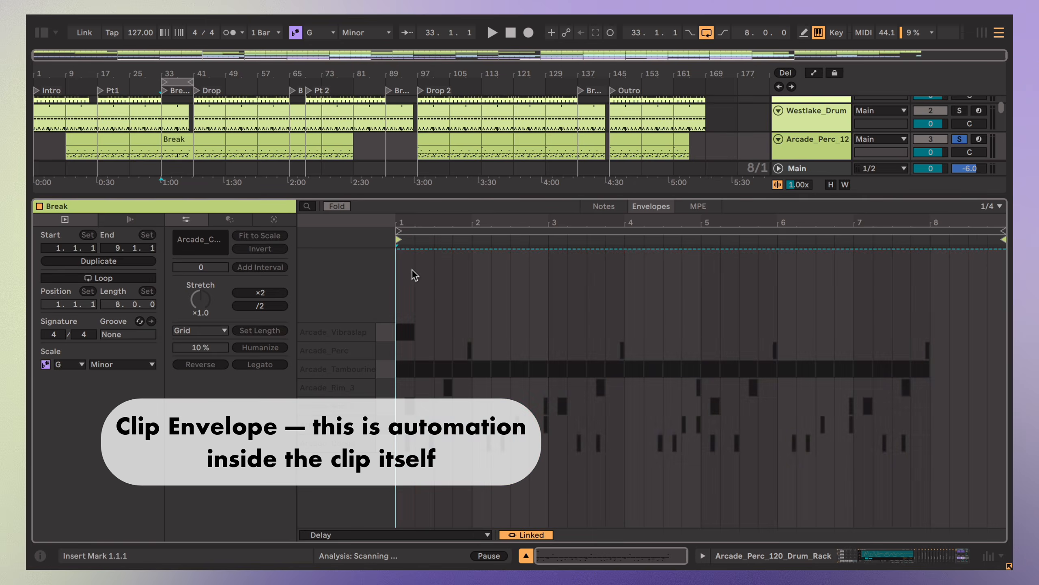
{"action": "left_click_drag", "start_coordinate": [399, 256], "coordinate": [553, 530]}
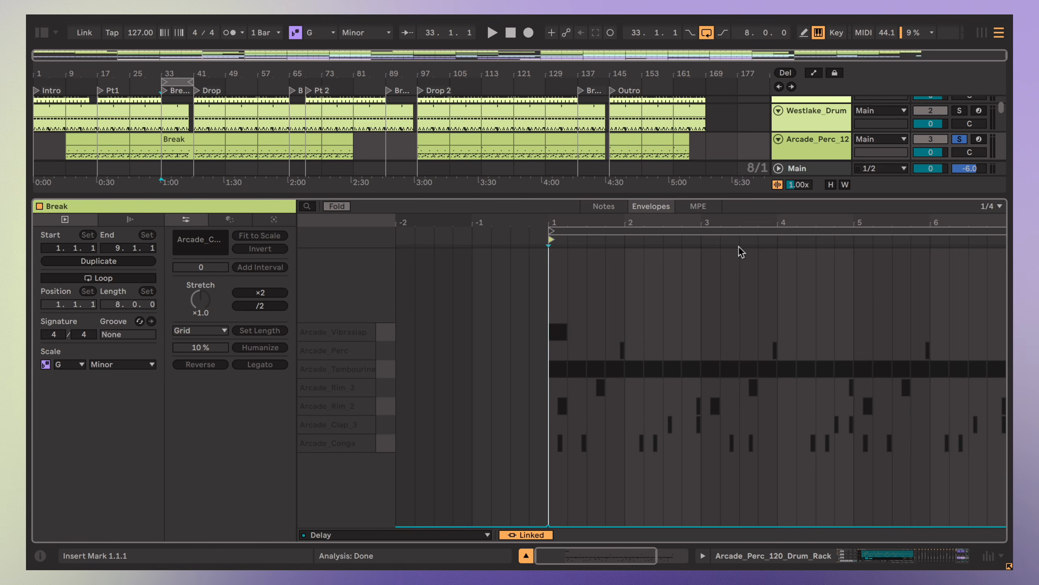
{"action": "left_click_drag", "start_coordinate": [755, 225], "coordinate": [602, 225]}
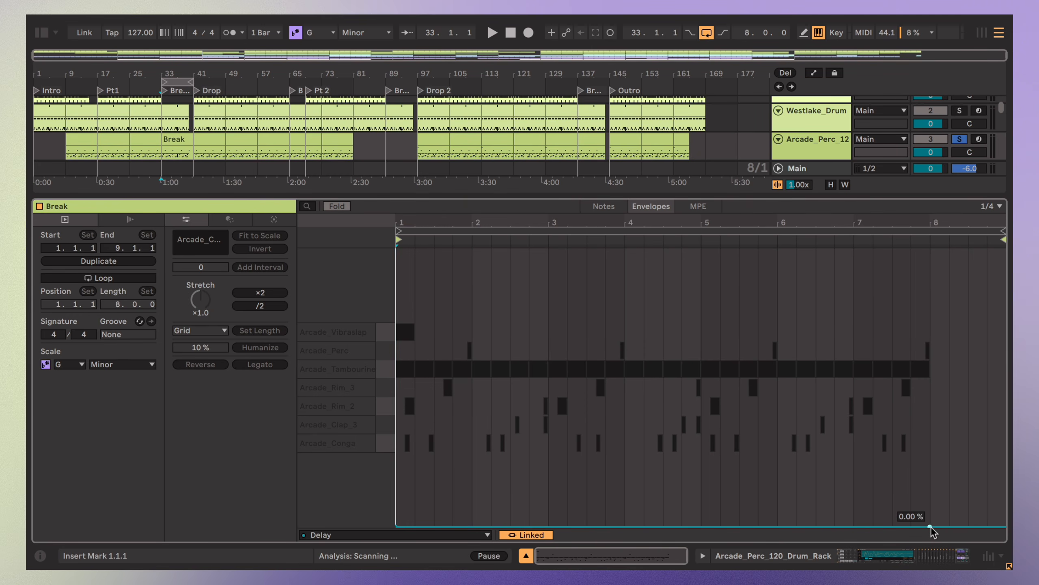
{"action": "left_click_drag", "start_coordinate": [930, 524], "coordinate": [930, 462]}
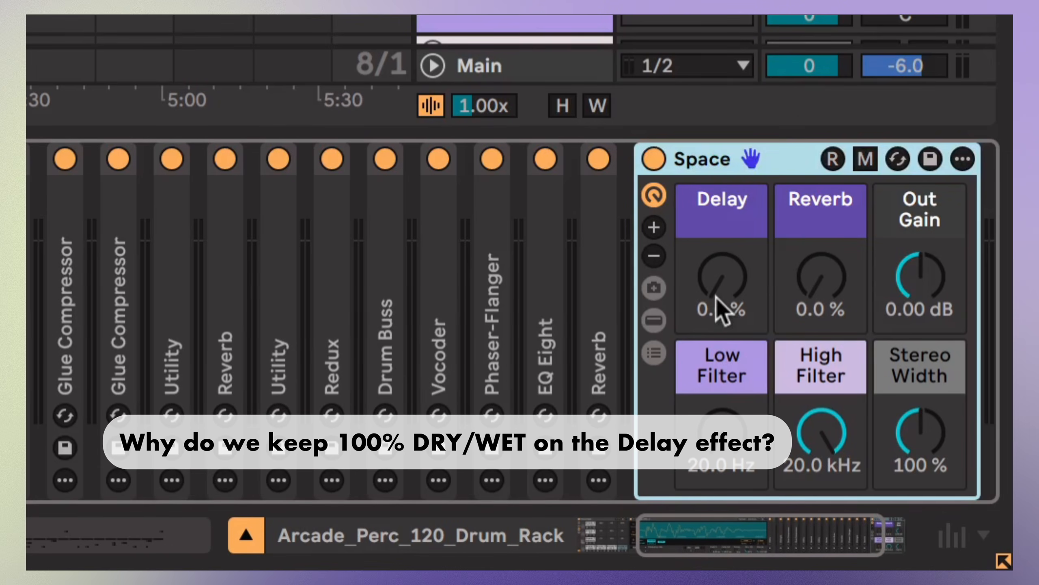
Step: Play the Break clip to check the Delay macro's response to its envelope, then reopen the clip and stop playback
{"action": "left_click_drag", "start_coordinate": [719, 306], "coordinate": [719, 258]}
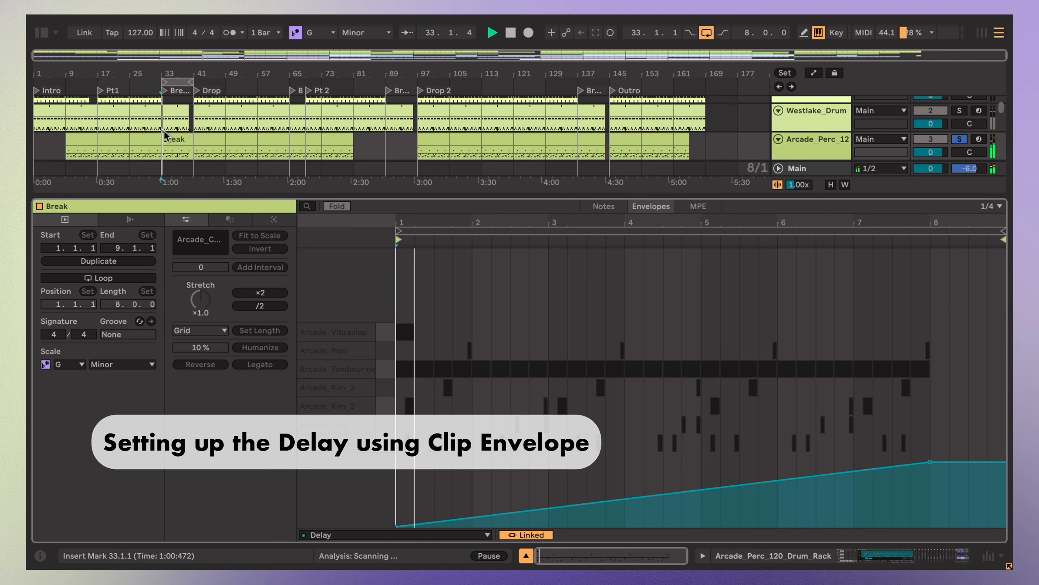
{"action": "double_click", "coordinate": [827, 146]}
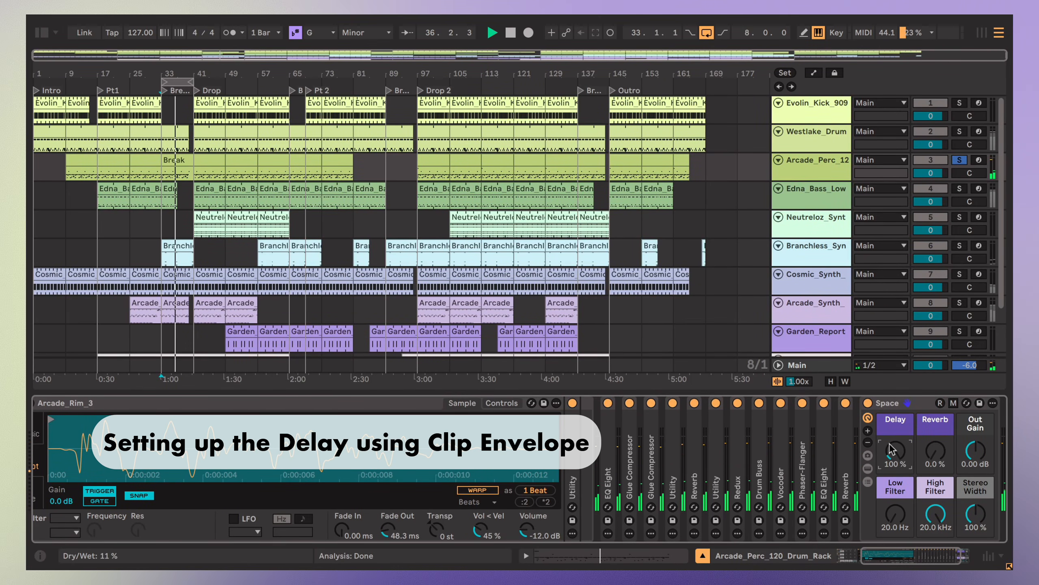
{"action": "left_click", "coordinate": [161, 172]}
{"action": "double_click", "coordinate": [169, 163]}
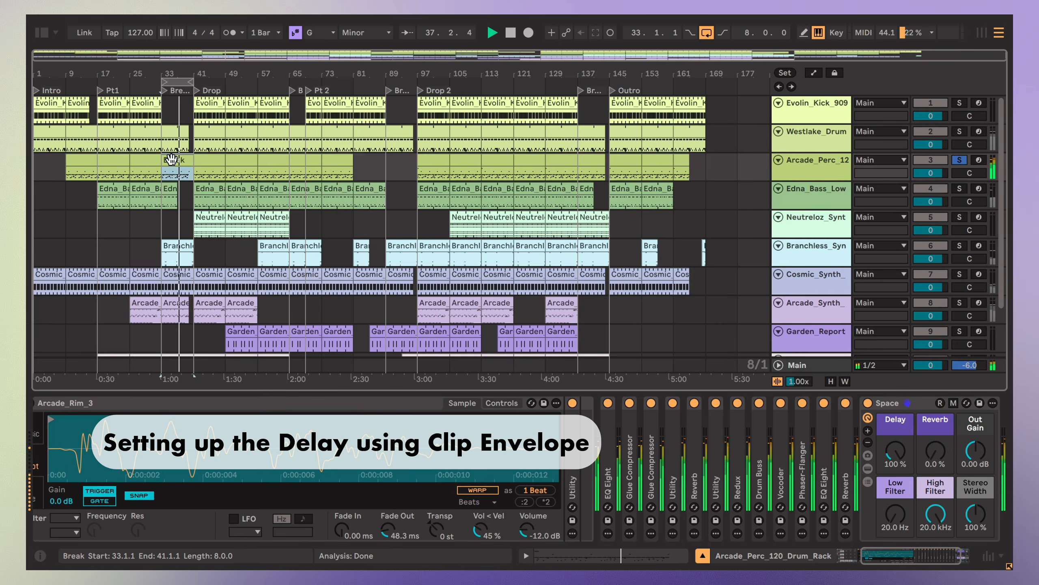
{"action": "key", "text": "space"}
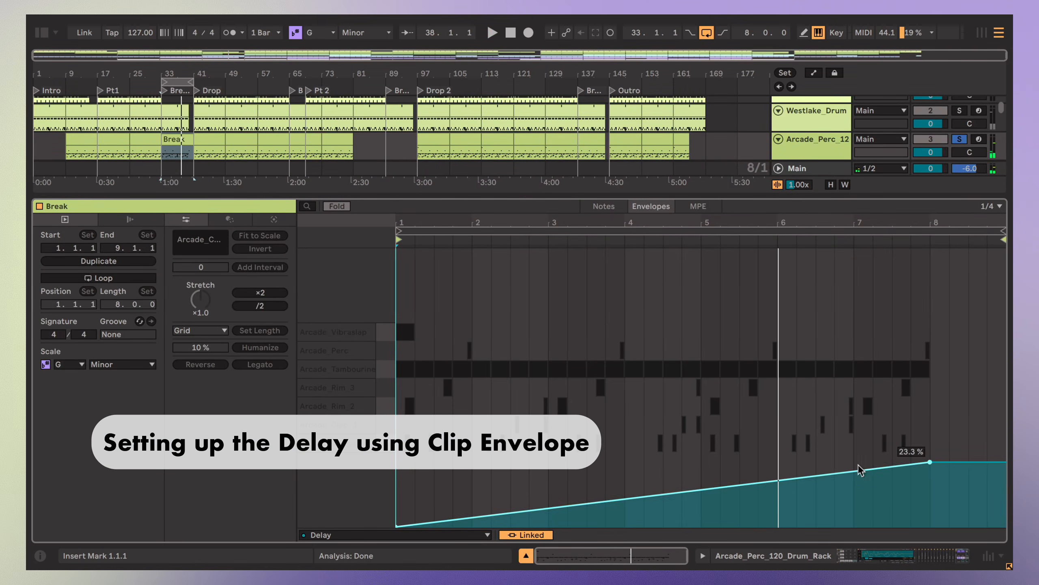
Step: Set the Delay envelope's breakpoint at bar 8 to 20% and bend the ramp leading up to it into a curve
{"action": "mouse_move", "coordinate": [930, 463]}
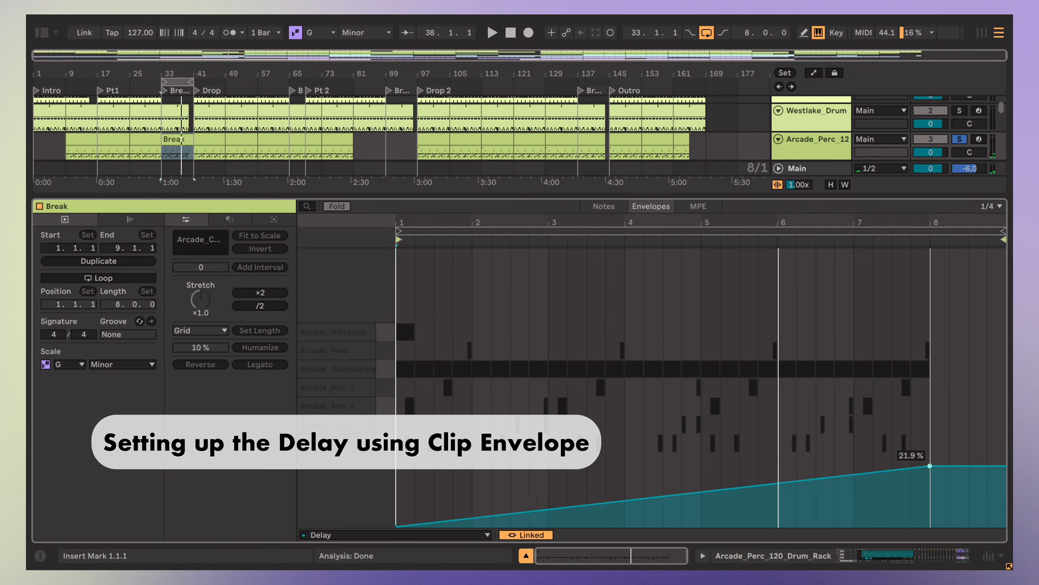
{"action": "right_click", "coordinate": [930, 463]}
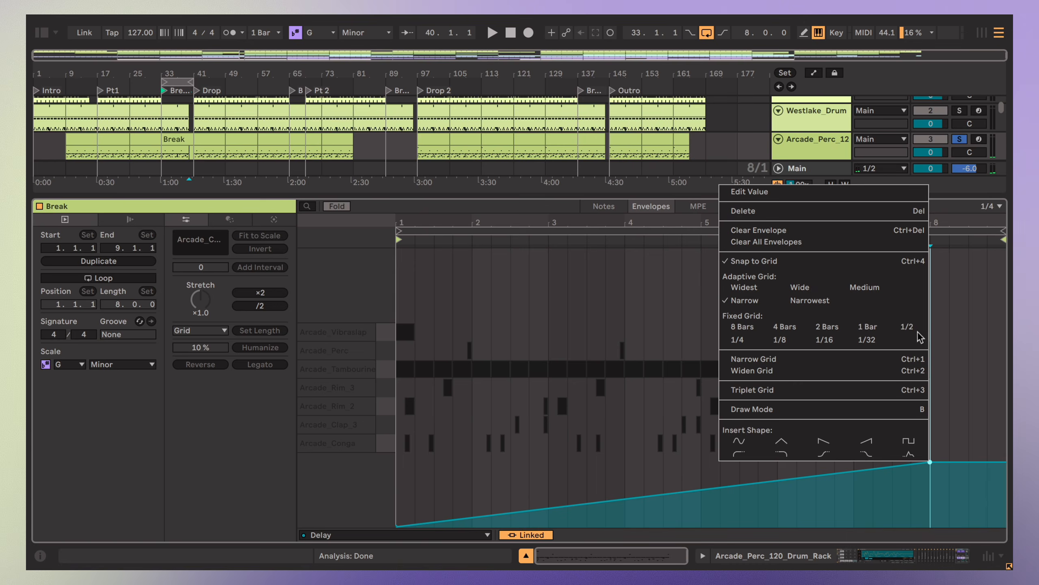
{"action": "left_click", "coordinate": [753, 191]}
{"action": "type", "text": "20"}
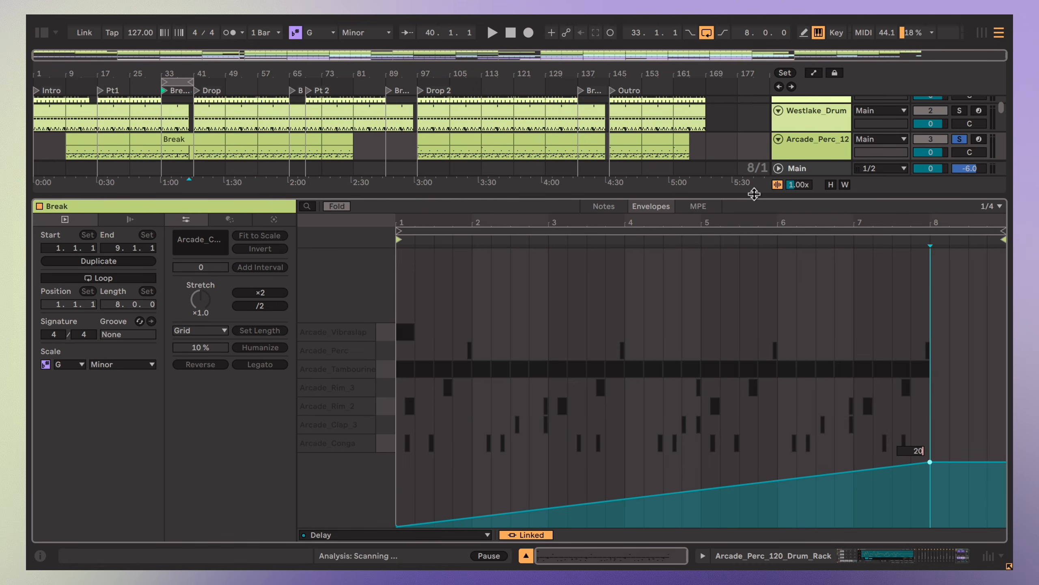
{"action": "key", "text": "Return"}
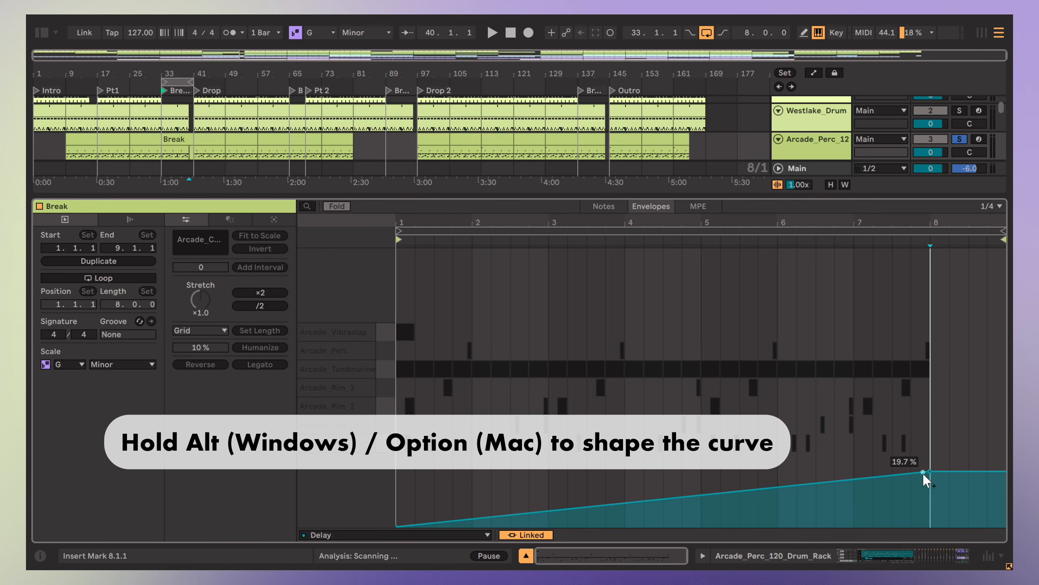
{"action": "left_click_drag", "start_coordinate": [697, 498], "coordinate": [782, 504]}
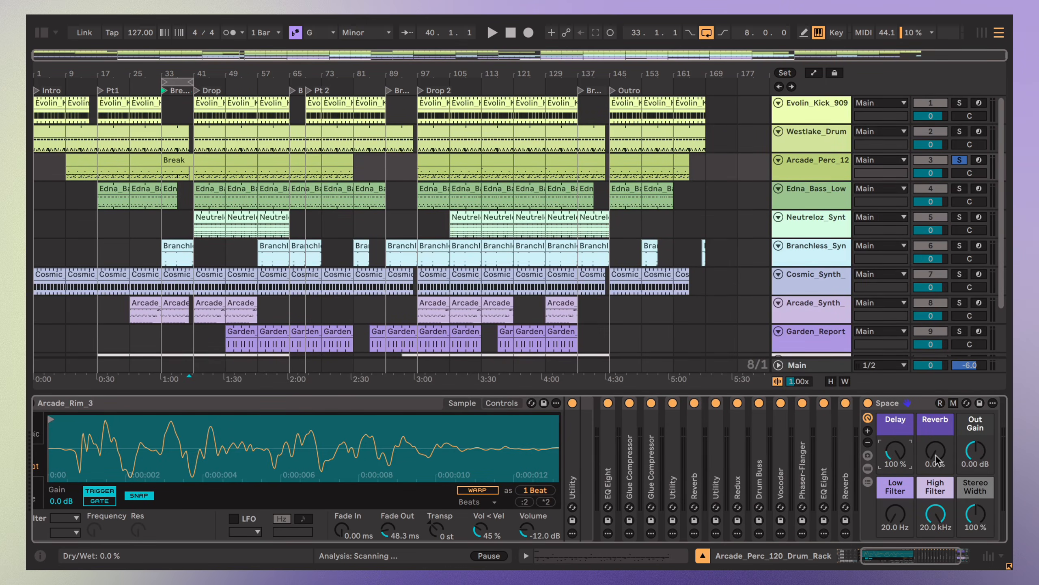
Step: Set the Space rack's Reverb macro to 100% and show its envelope in the Break clip
{"action": "left_click_drag", "start_coordinate": [935, 450], "coordinate": [935, 369]}
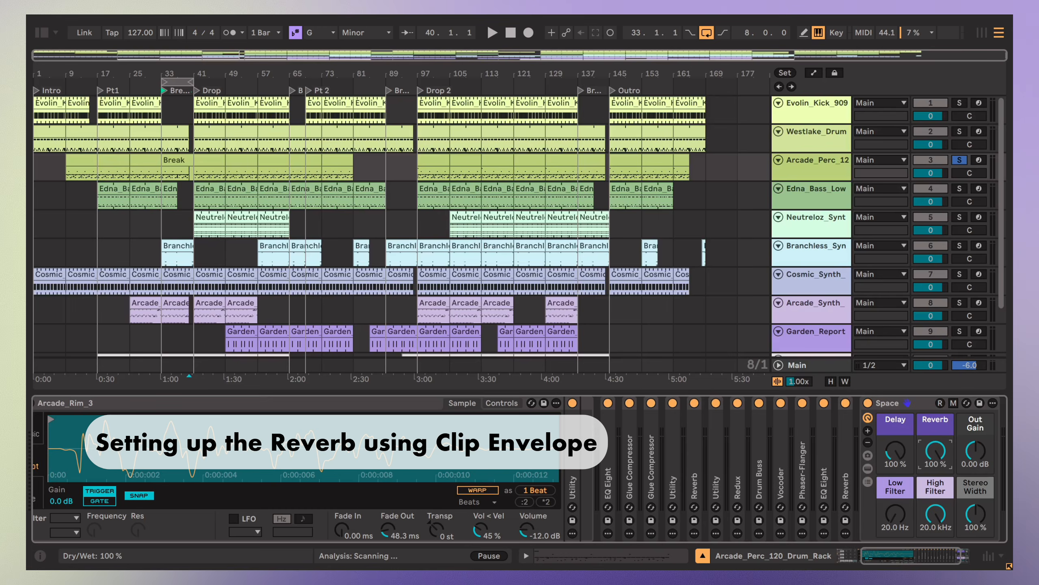
{"action": "right_click", "coordinate": [936, 455]}
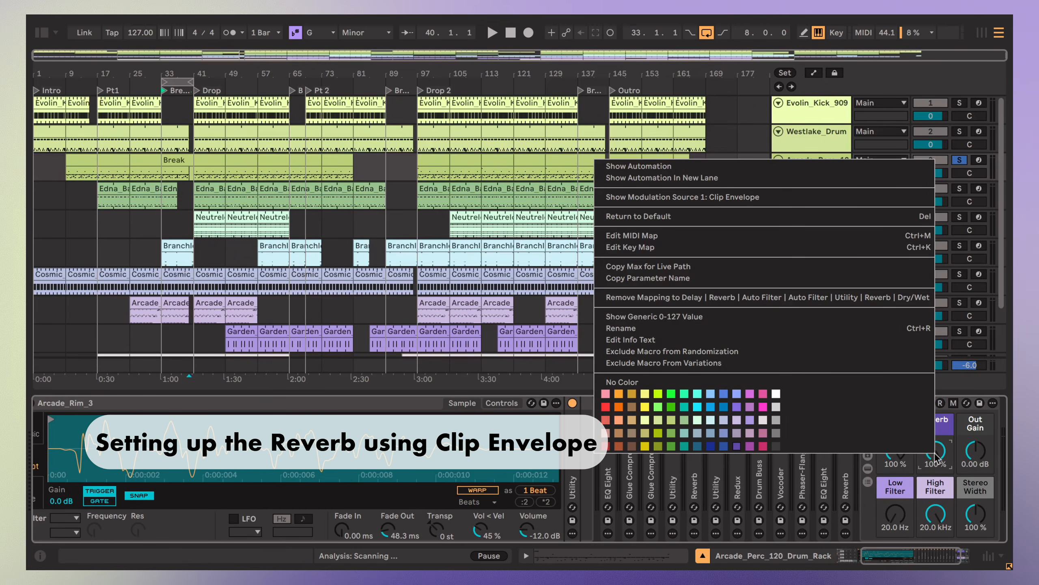
{"action": "left_click", "coordinate": [792, 197]}
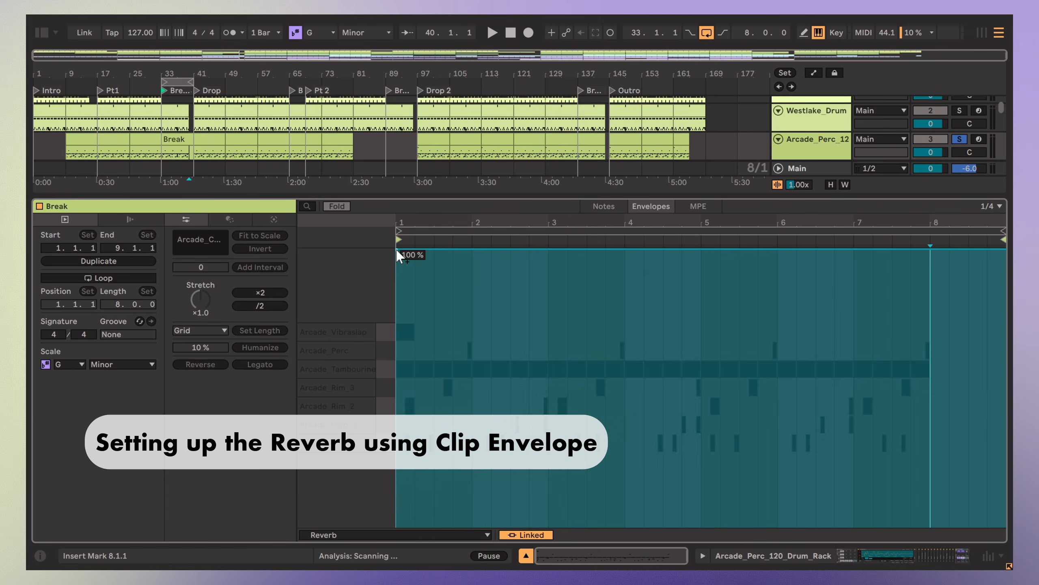
Step: Lower the Reverb envelope to a flat line at about one tenth of full height across the Break clip and play the loop
{"action": "right_click", "coordinate": [401, 252]}
{"action": "left_click", "coordinate": [407, 256]}
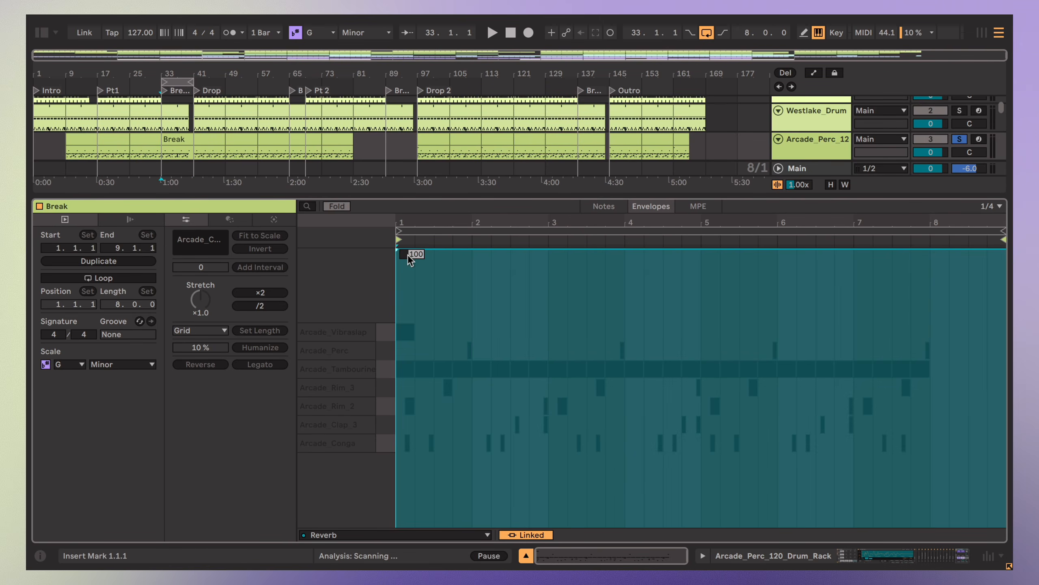
{"action": "left_click_drag", "start_coordinate": [408, 254], "coordinate": [398, 499]}
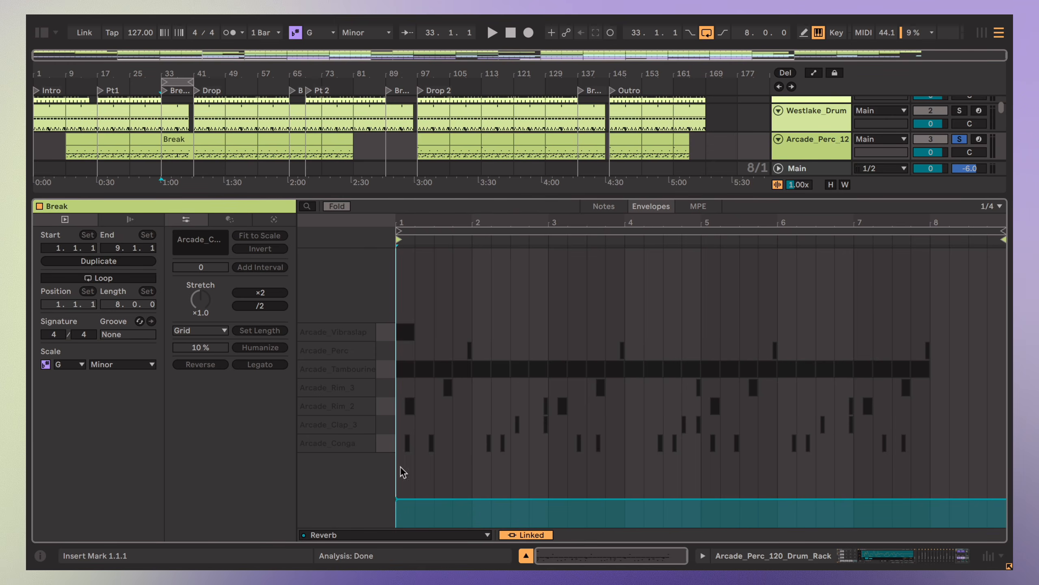
{"action": "left_click", "coordinate": [492, 32]}
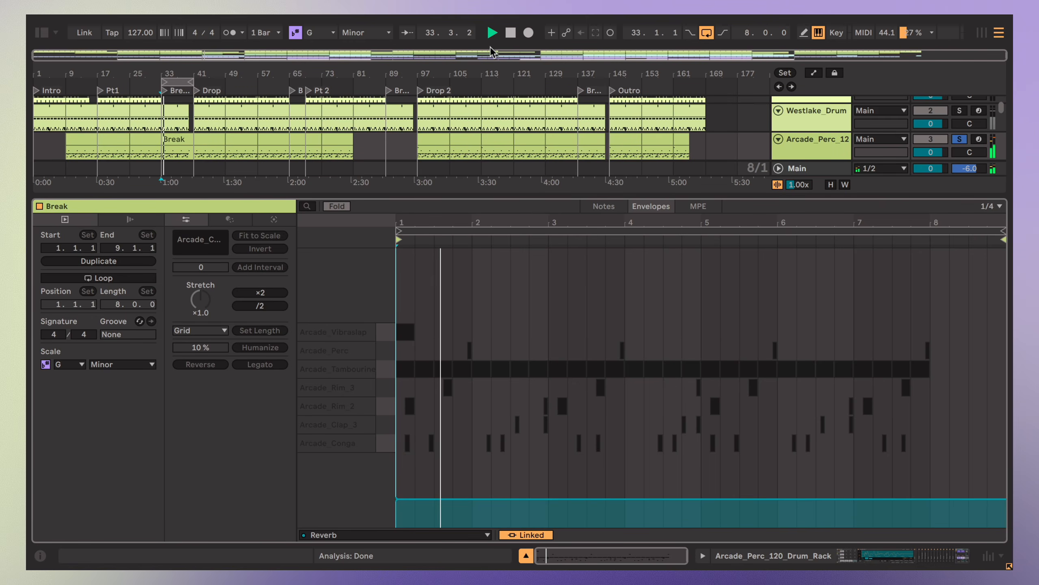
Step: Set the Space rack's Low Filter macro to 20.0 kHz and show its envelope in the Break clip
{"action": "left_click", "coordinate": [831, 140]}
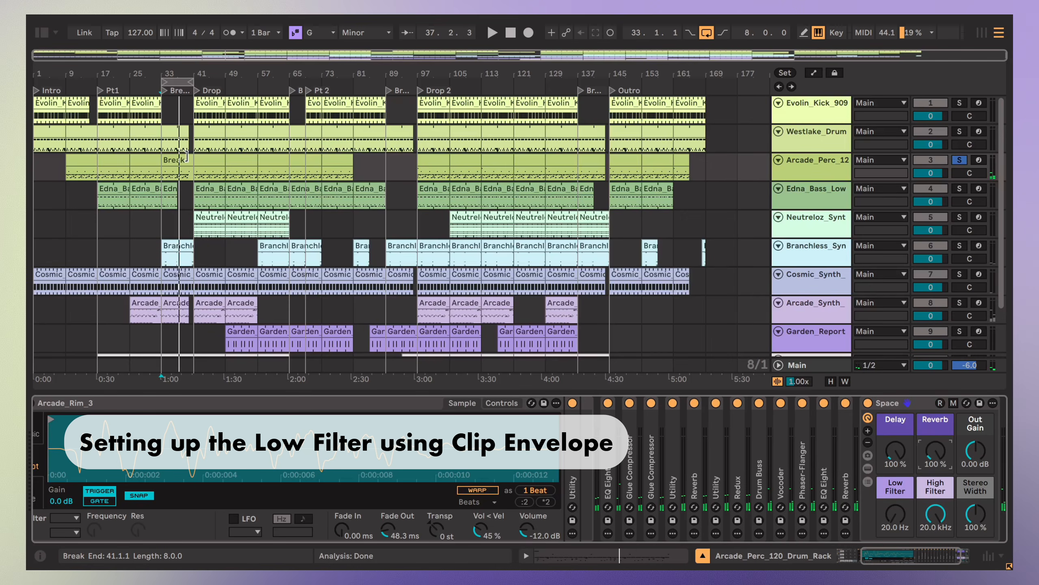
{"action": "left_click", "coordinate": [895, 515]}
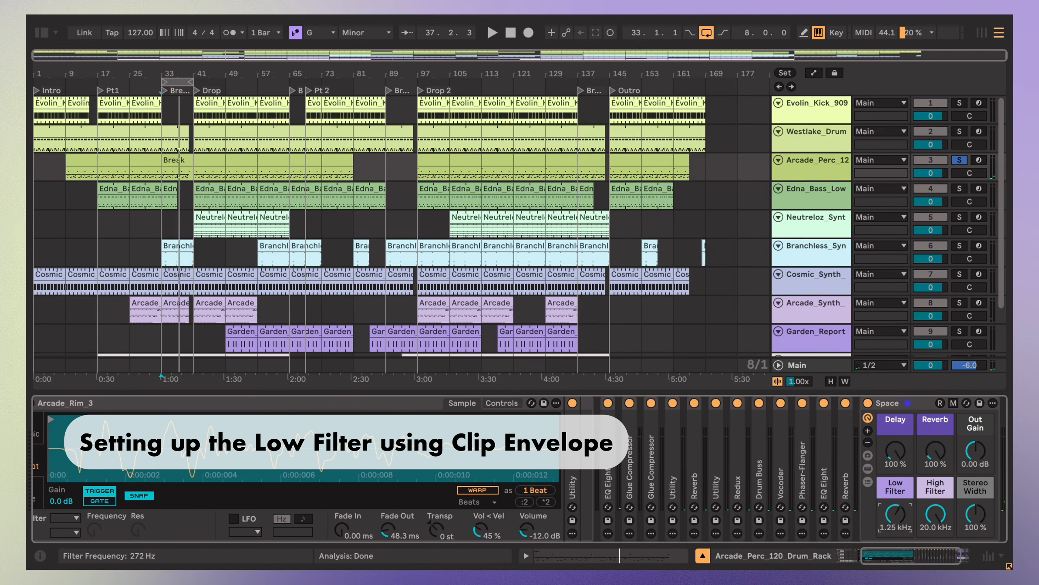
{"action": "right_click", "coordinate": [894, 522]}
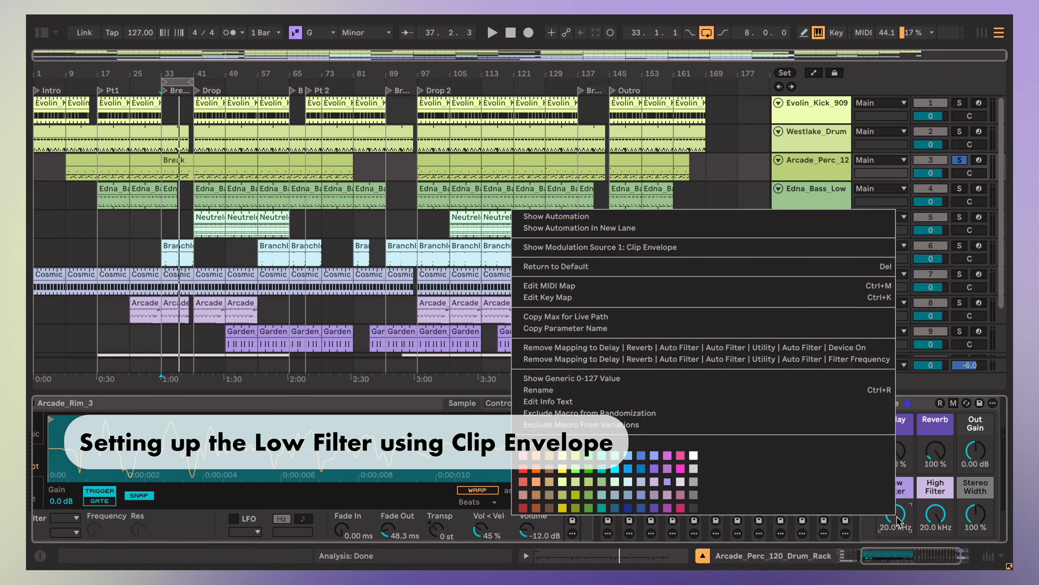
{"action": "left_click", "coordinate": [606, 248]}
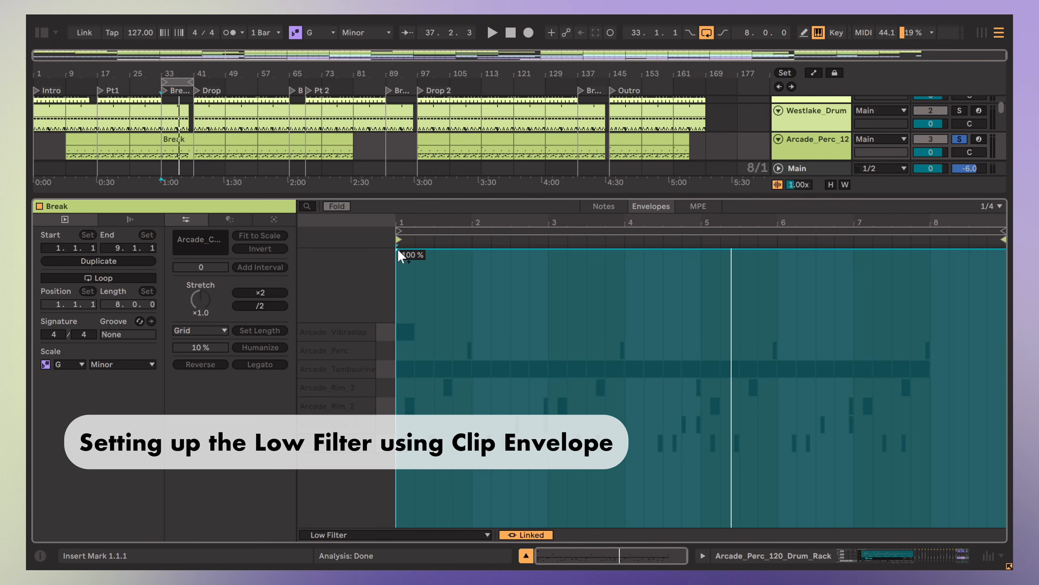
Step: Shape the Low Filter envelope as a curved rise from 0% at the clip's start to 30% at bar 8, and play from the Break locator
{"action": "left_click_drag", "start_coordinate": [398, 249], "coordinate": [397, 528]}
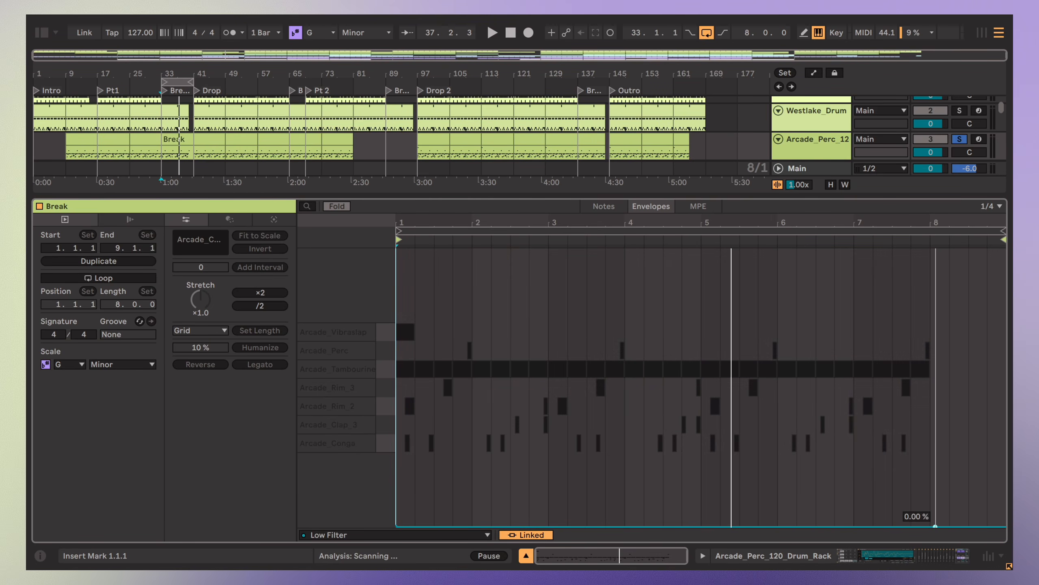
{"action": "right_click", "coordinate": [930, 525]}
{"action": "left_click", "coordinate": [791, 251]}
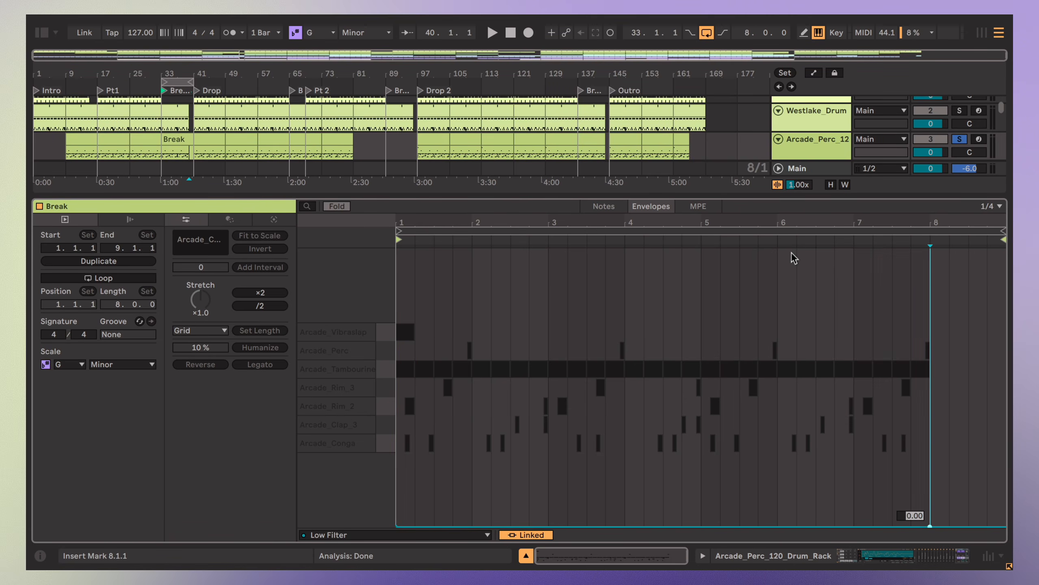
{"action": "left_click_drag", "start_coordinate": [930, 526], "coordinate": [927, 442]}
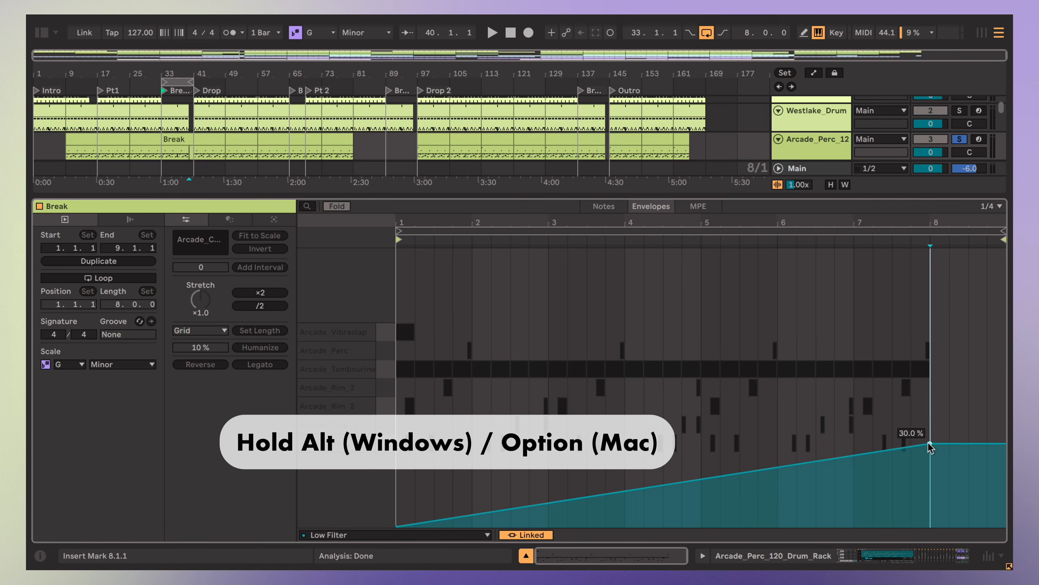
{"action": "left_click_drag", "start_coordinate": [869, 459], "coordinate": [869, 507]}
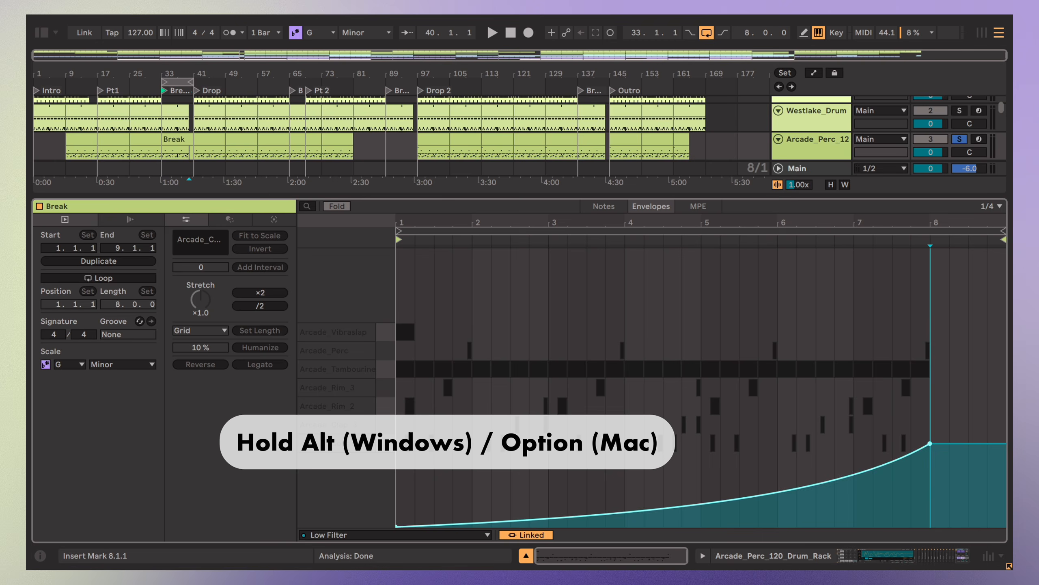
{"action": "left_click", "coordinate": [165, 90]}
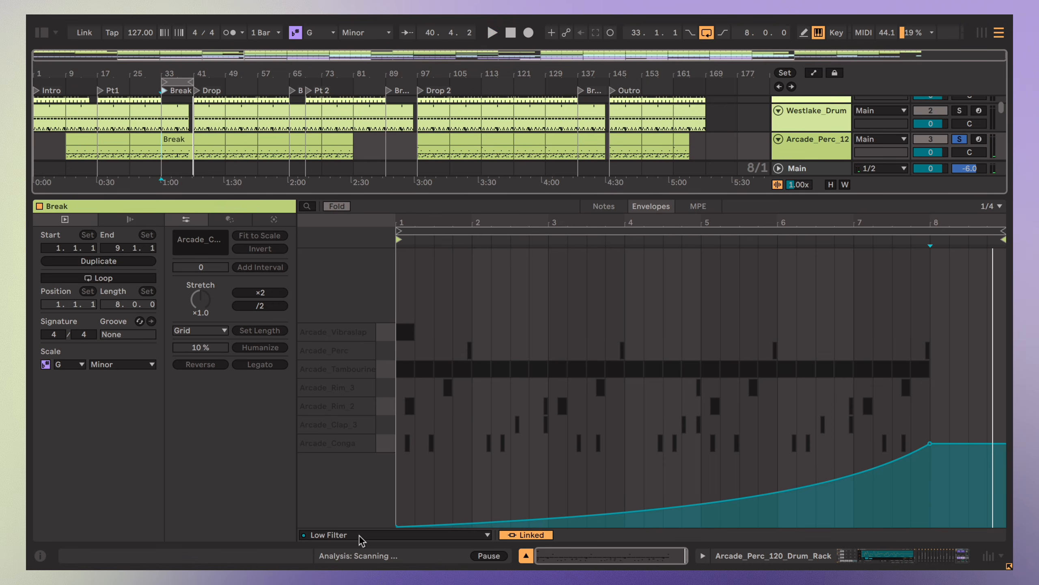
Step: Show all envelopes of the Break clip, look through the available devices and Space parameters, and return to showing only adjusted envelopes
{"action": "left_click", "coordinate": [359, 534]}
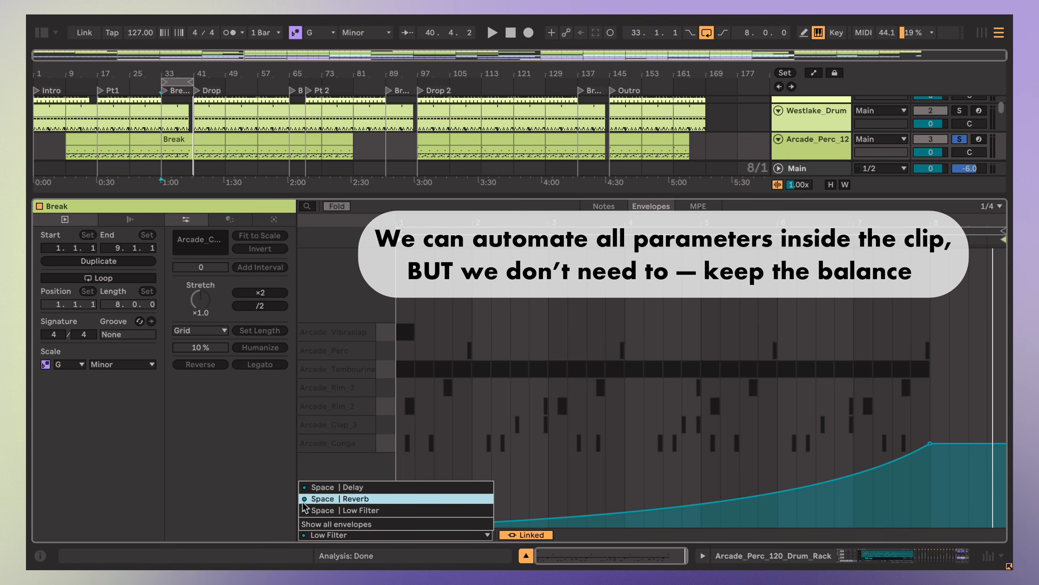
{"action": "left_click", "coordinate": [305, 524]}
{"action": "left_click", "coordinate": [411, 534]}
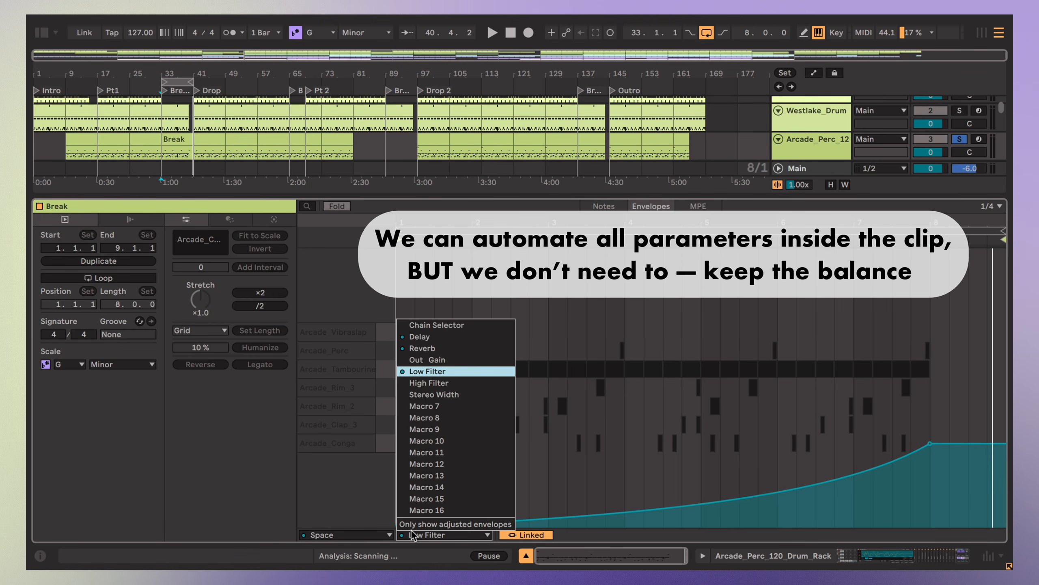
{"action": "left_click", "coordinate": [332, 537]}
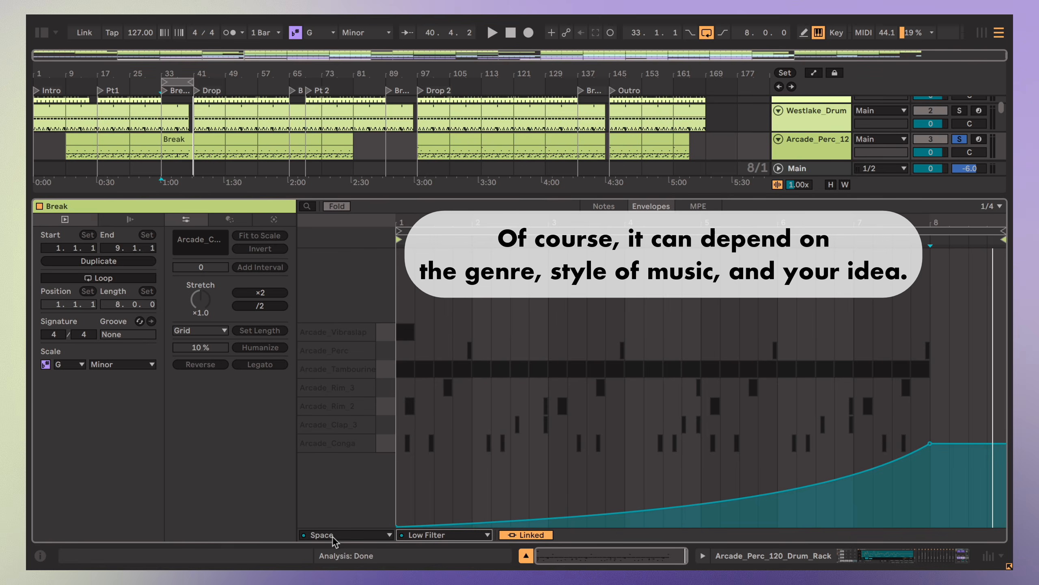
{"action": "left_click", "coordinate": [333, 536]}
{"action": "scroll", "coordinate": [351, 409], "scroll_direction": "down", "scroll_amount": 8}
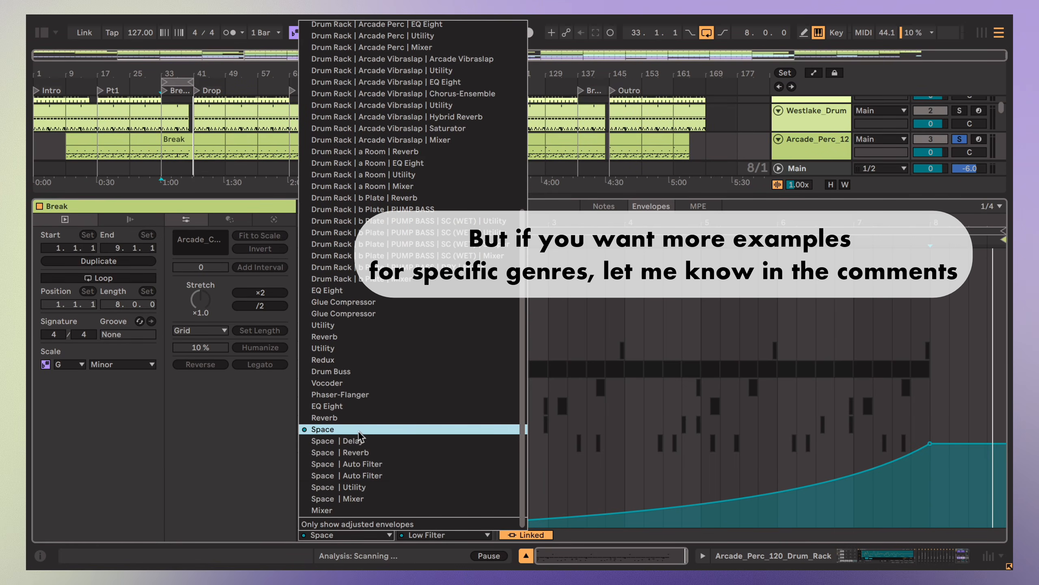
{"action": "left_click", "coordinate": [271, 445]}
{"action": "left_click", "coordinate": [429, 535]}
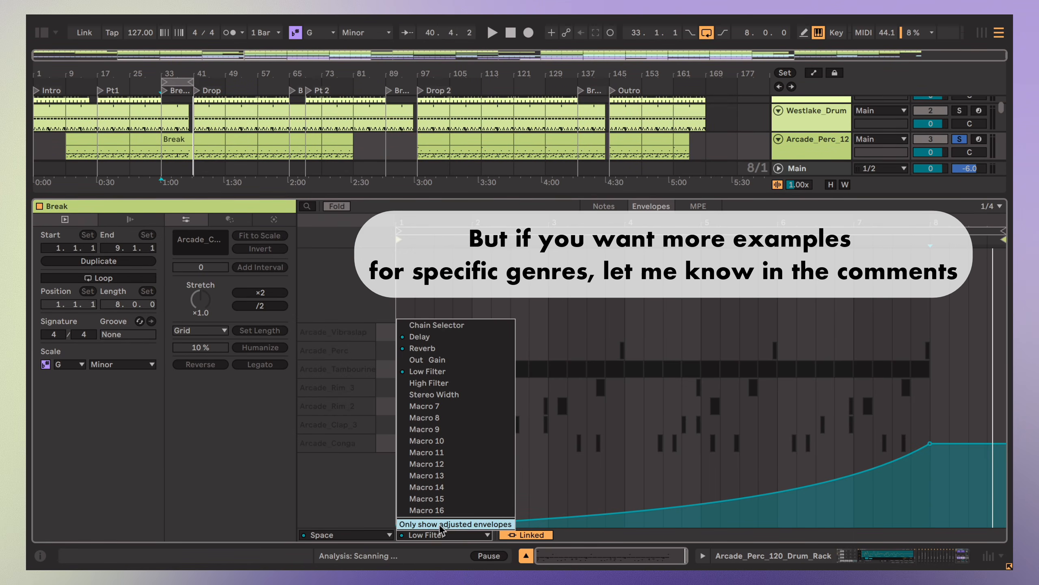
{"action": "left_click", "coordinate": [439, 524]}
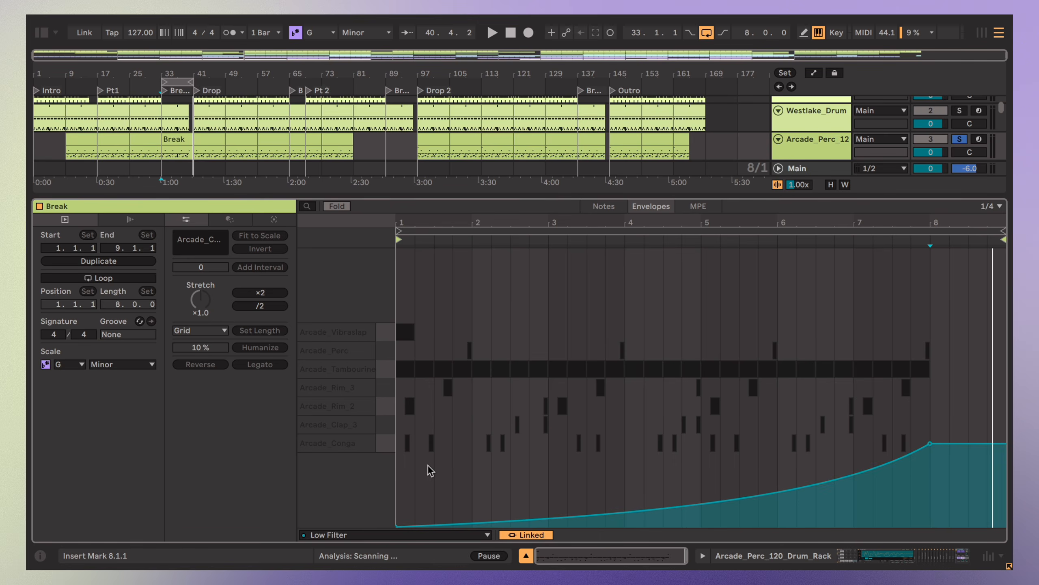
Step: Hide the clip view, play the full arrangement from the Break locator and extend the loop to 24 bars, ending at bar 57
{"action": "left_click_drag", "start_coordinate": [781, 198], "coordinate": [781, 532]}
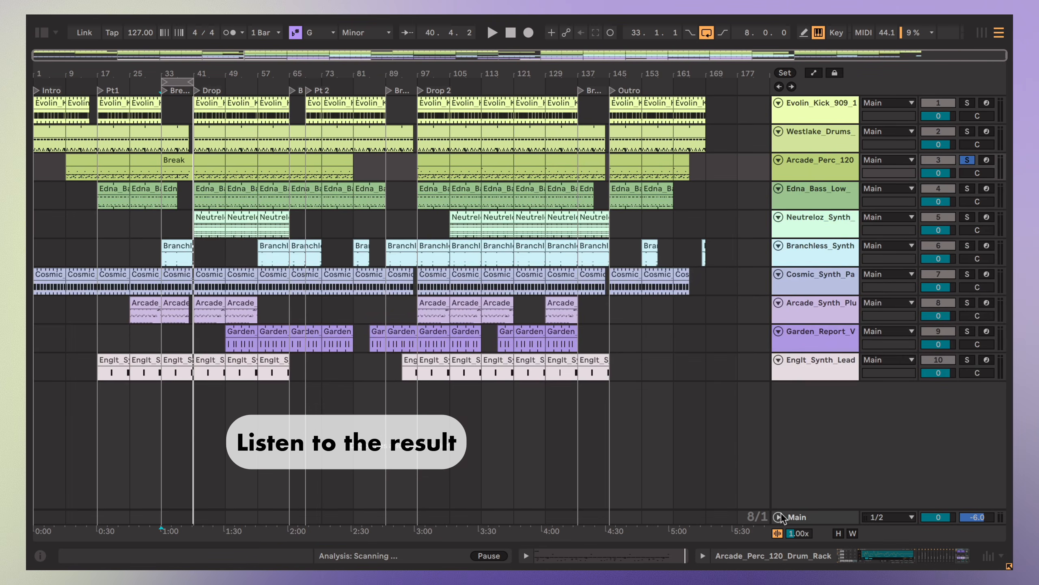
{"action": "left_click", "coordinate": [165, 91]}
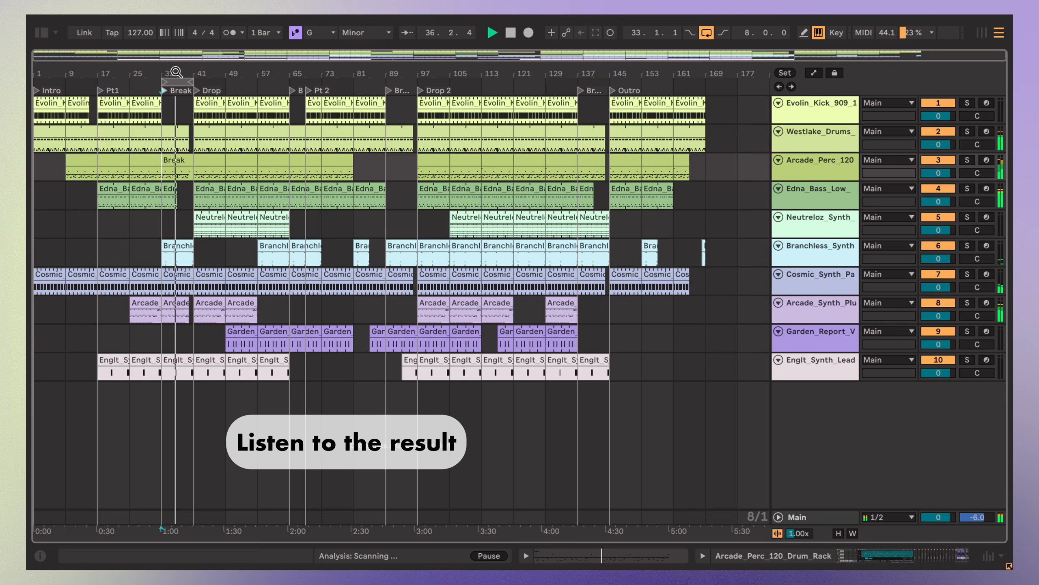
{"action": "left_click", "coordinate": [191, 80]}
{"action": "left_click_drag", "start_coordinate": [190, 80], "coordinate": [257, 81]}
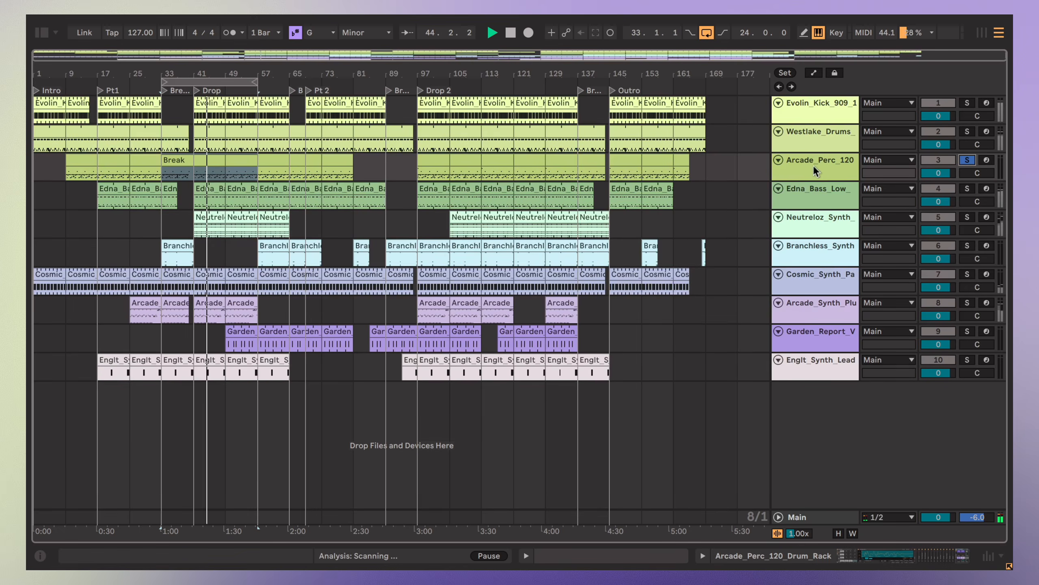
Step: Show the Arcade_Perc_120 track's devices, stop playback and display the Space rack's Device On automation in the arrangement
{"action": "double_click", "coordinate": [798, 164]}
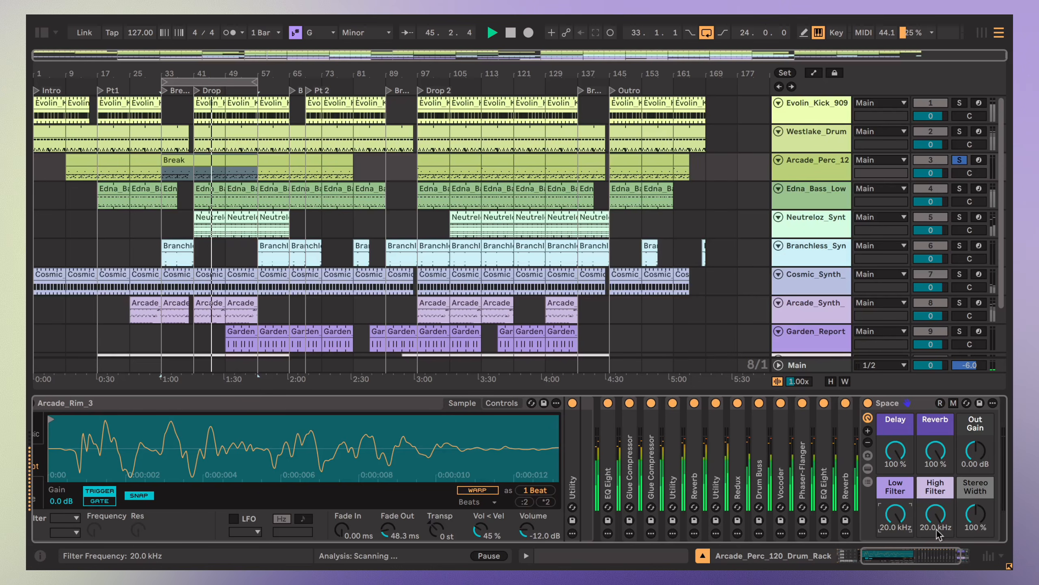
{"action": "key", "text": "space"}
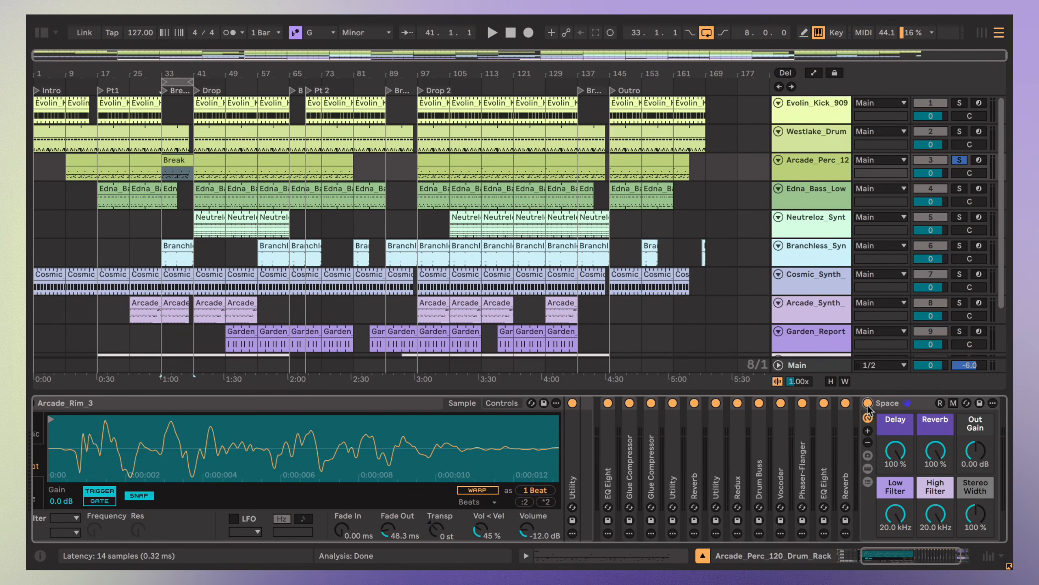
{"action": "right_click", "coordinate": [868, 404]}
{"action": "left_click", "coordinate": [926, 425]}
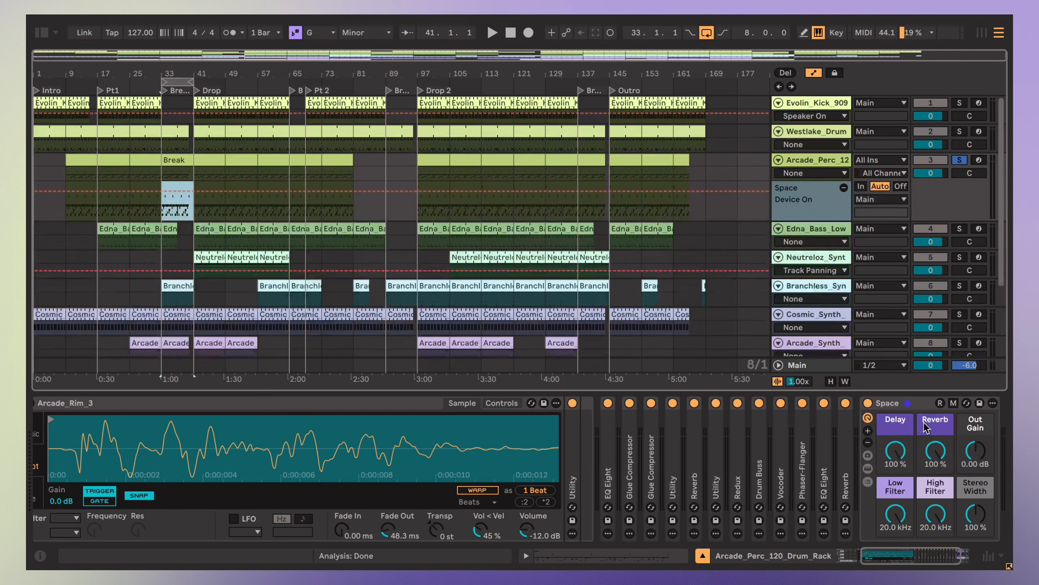
Step: Automate the Space rack's Device On to Off along the track, with it on only between bars 33 and 41
{"action": "left_click", "coordinate": [160, 191]}
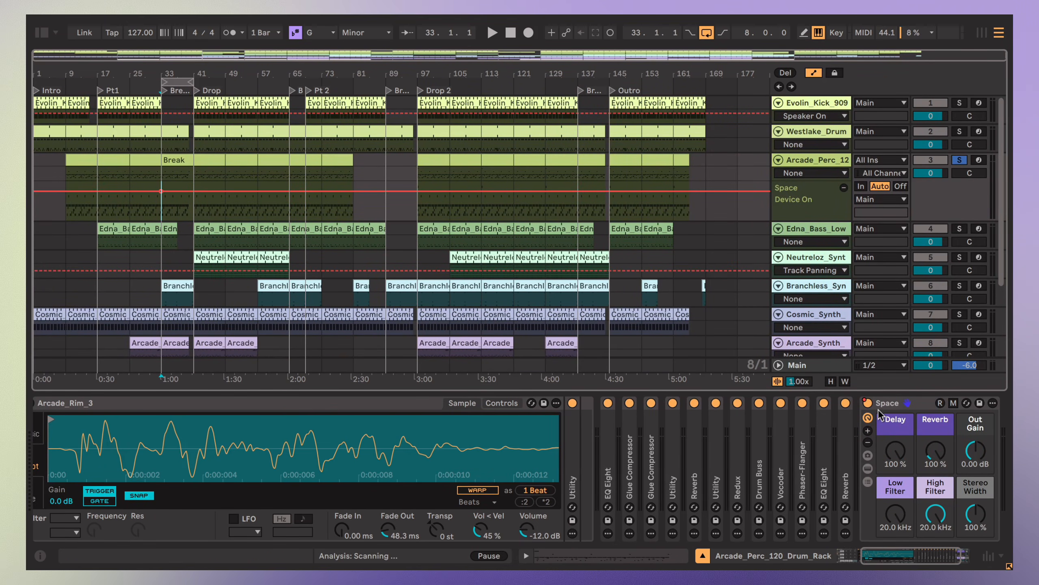
{"action": "left_click_drag", "start_coordinate": [162, 191], "coordinate": [163, 210]}
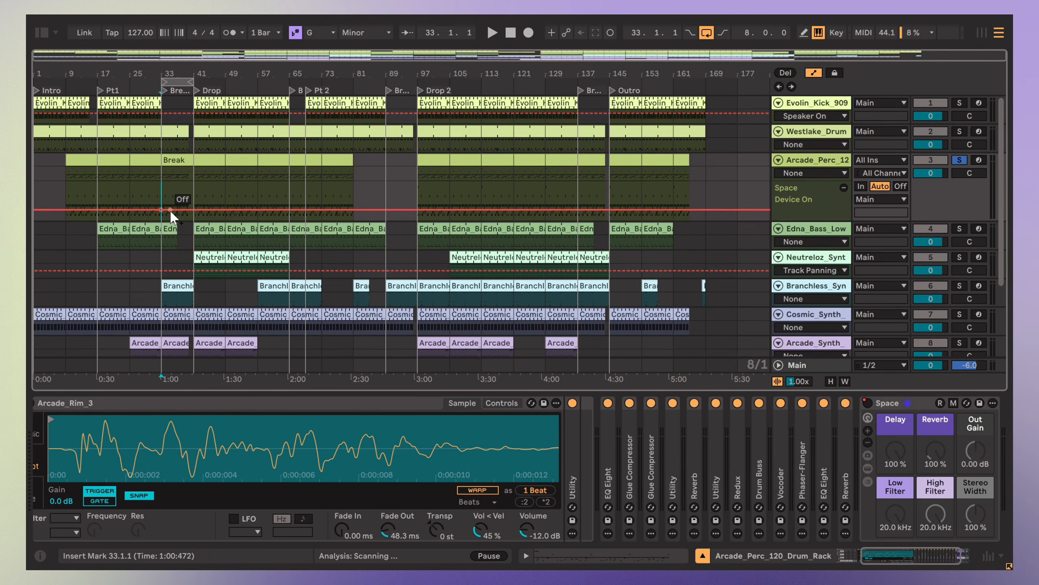
{"action": "left_click_drag", "start_coordinate": [173, 210], "coordinate": [196, 213]}
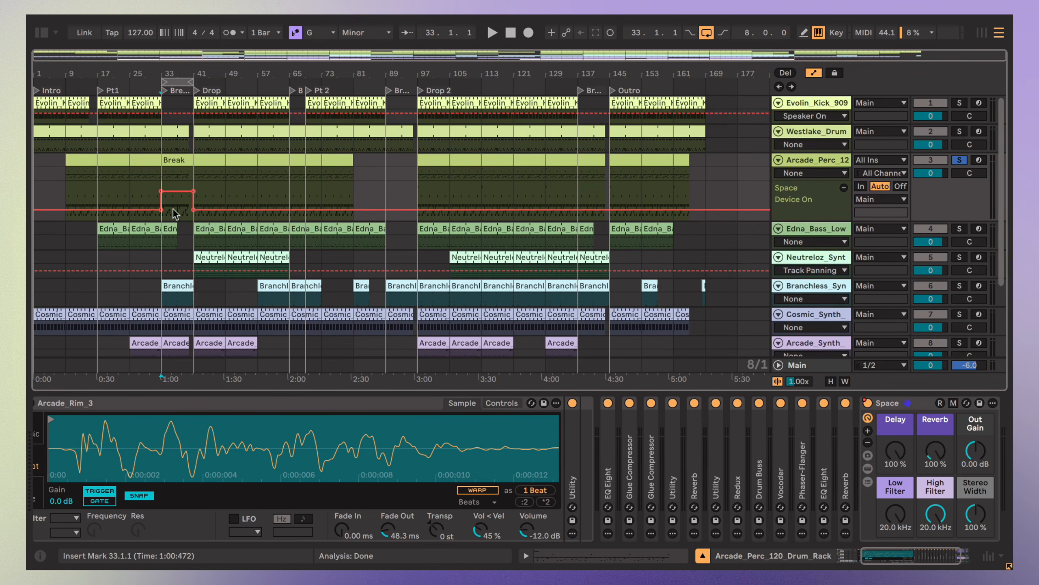
Step: Set the arrangement's fixed grid to 4 bars and play from bar 29 to hear the Space rack switch on at the Break
{"action": "scroll", "coordinate": [146, 199], "scroll_direction": "up", "scroll_amount": 4}
{"action": "right_click", "coordinate": [157, 196]}
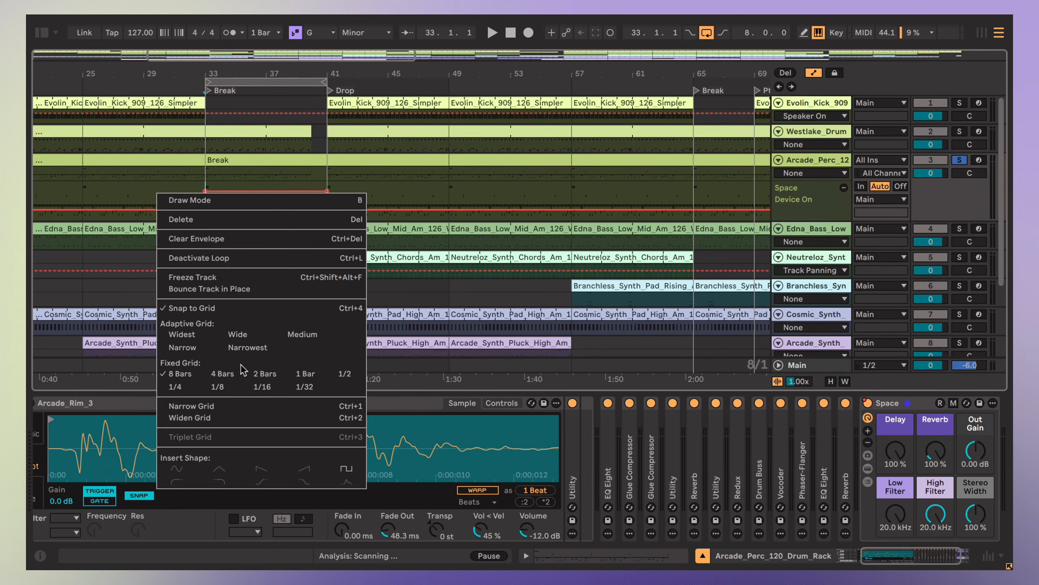
{"action": "left_click", "coordinate": [222, 374]}
{"action": "left_click", "coordinate": [144, 196]}
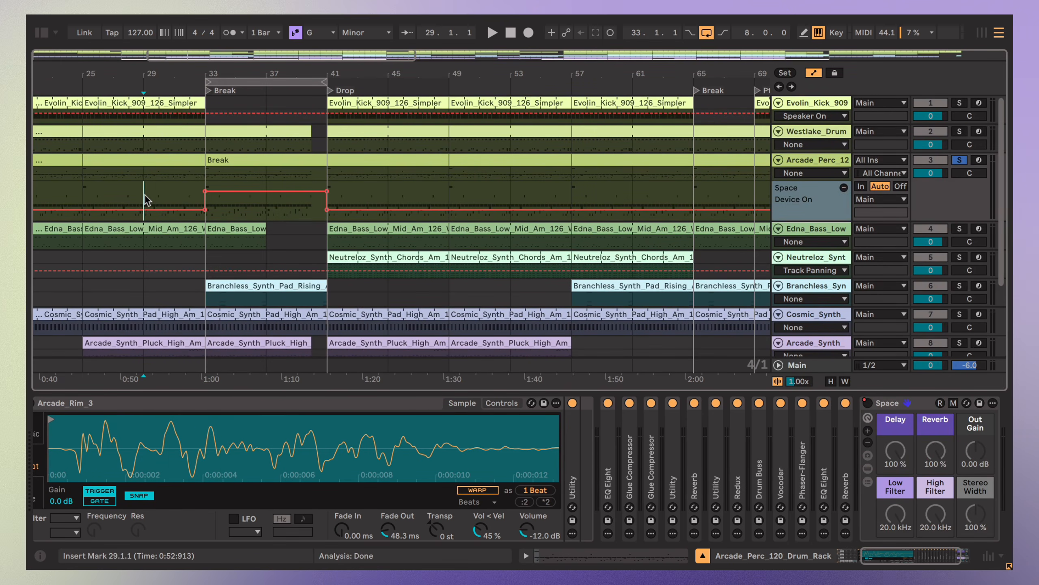
{"action": "key", "text": "space"}
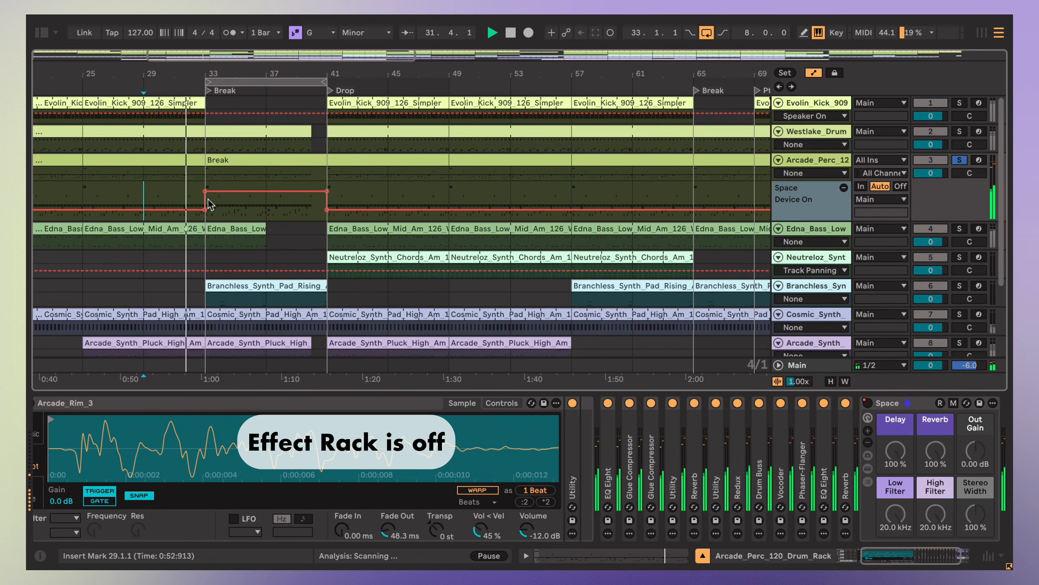
{"action": "left_click", "coordinate": [867, 402]}
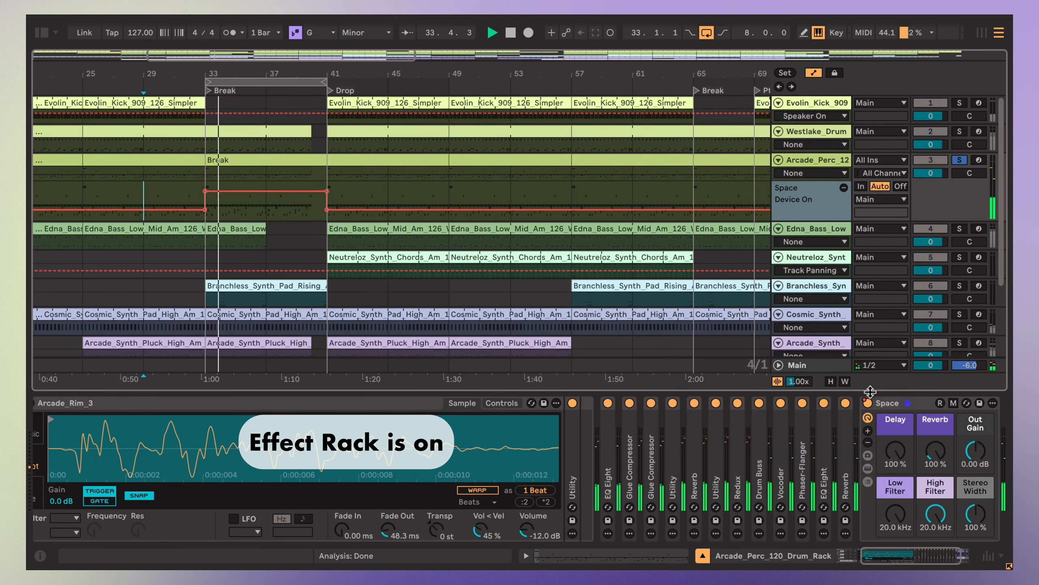
Step: Extend the loop to 12 bars to hear the Space rack switch off at the Drop, and return the loop to 8 bars
{"action": "left_click", "coordinate": [651, 271]}
{"action": "left_click_drag", "start_coordinate": [327, 82], "coordinate": [388, 82]}
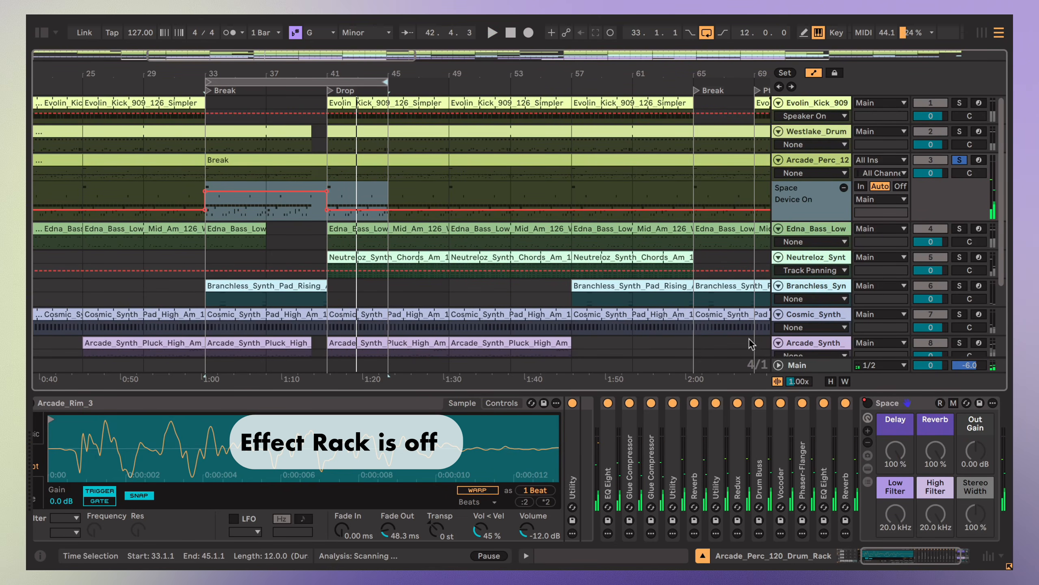
{"action": "left_click", "coordinate": [505, 271]}
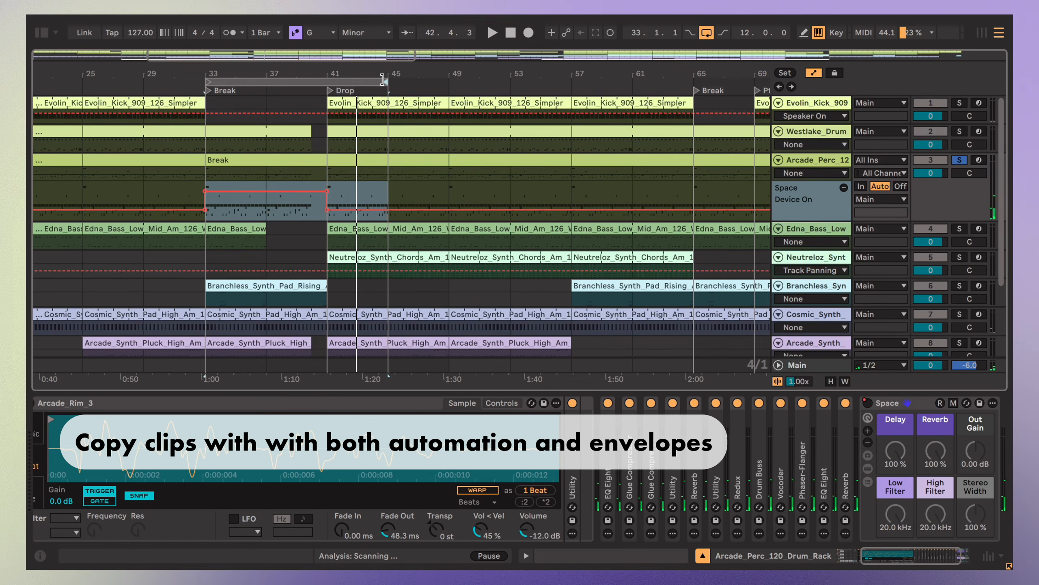
{"action": "left_click_drag", "start_coordinate": [385, 82], "coordinate": [345, 79]}
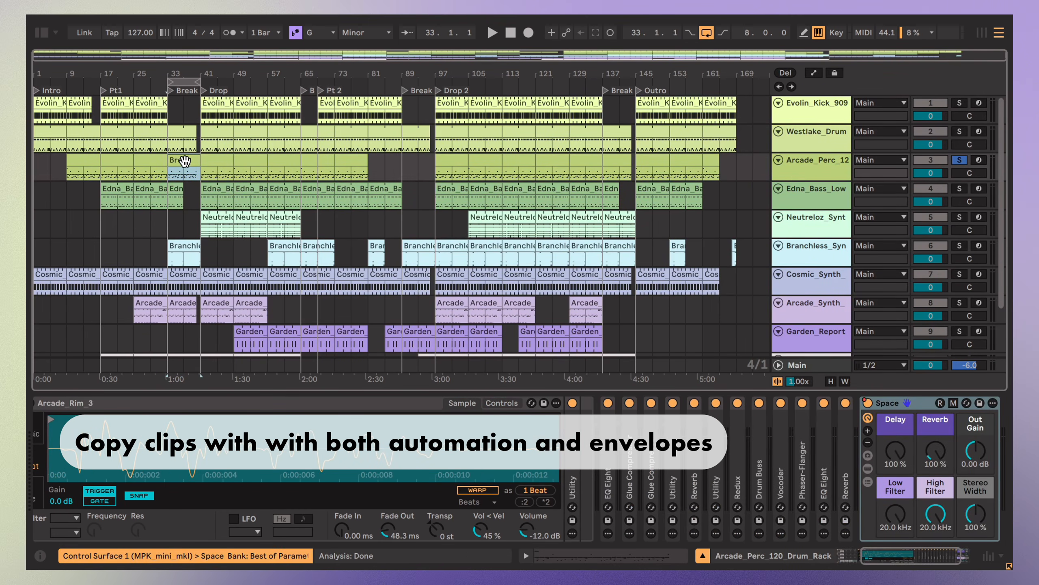
Step: Copy the Arcade_Perc_120 Break clip to bar 137 and check the Space rack's on/off state at the start and end of both Break clips
{"action": "mouse_move", "coordinate": [187, 163]}
{"action": "left_mouse_down"}
{"action": "mouse_move", "coordinate": [519, 172]}
{"action": "mouse_move", "coordinate": [618, 156]}
{"action": "left_mouse_up"}
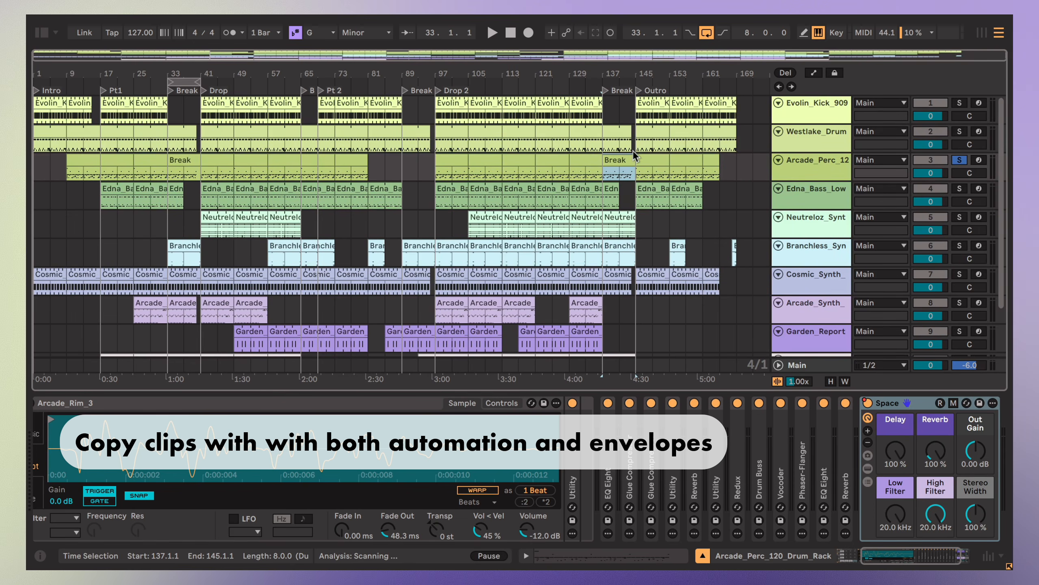
{"action": "left_click", "coordinate": [586, 178]}
{"action": "left_click", "coordinate": [604, 176]}
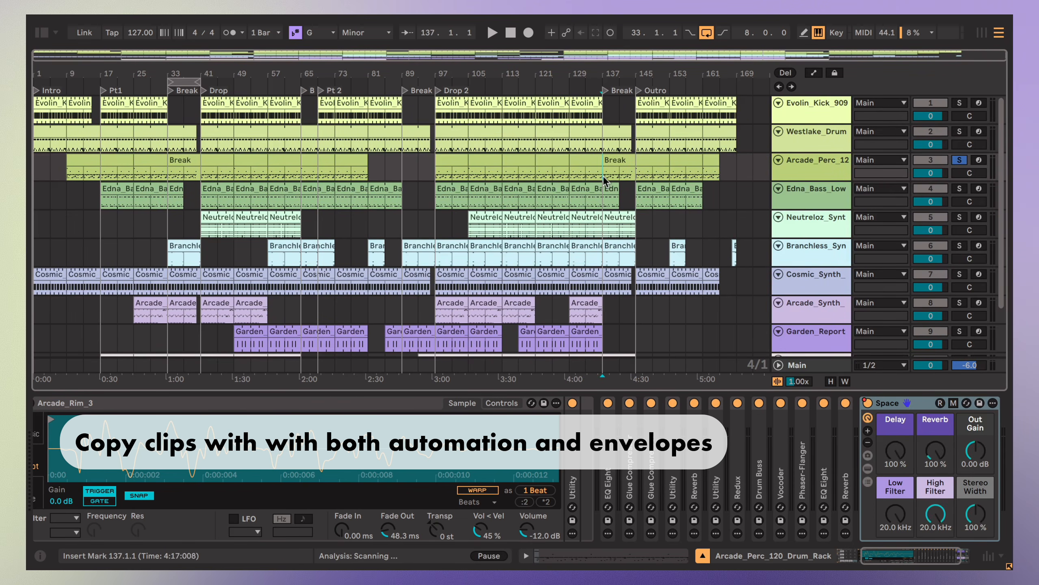
{"action": "left_click", "coordinate": [636, 176]}
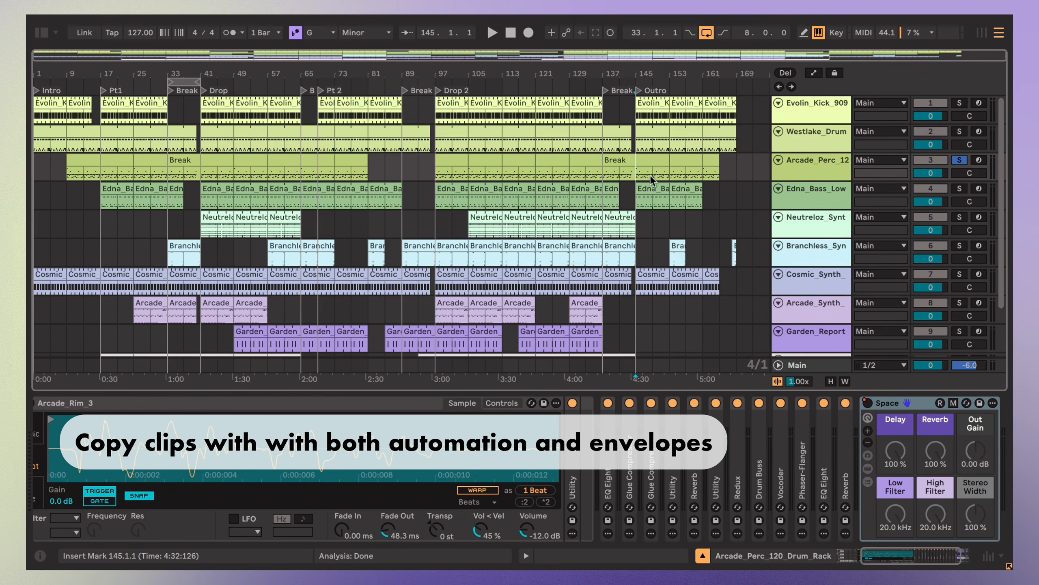
{"action": "left_click", "coordinate": [151, 176]}
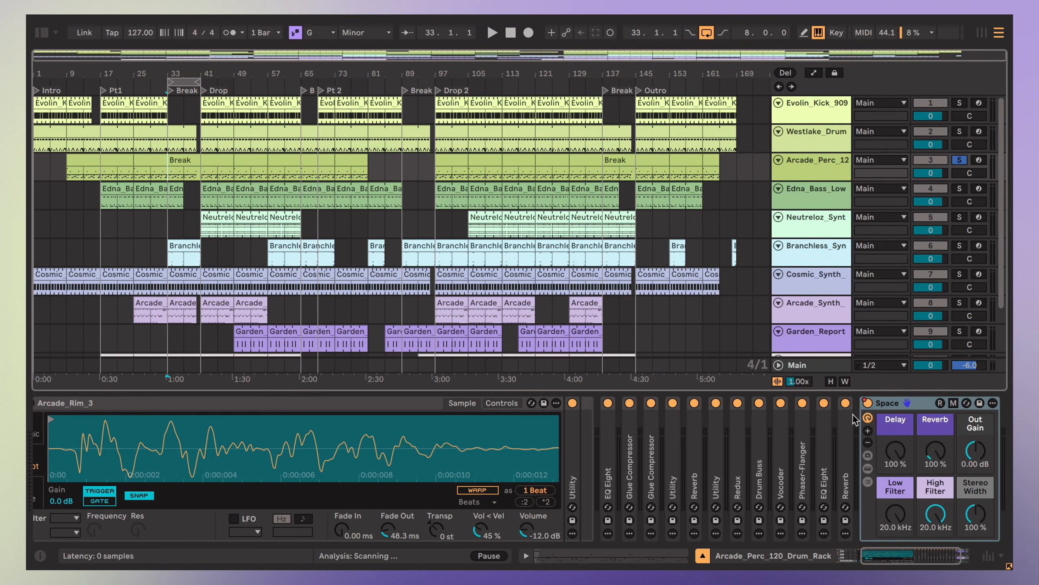
{"action": "left_click", "coordinate": [200, 176]}
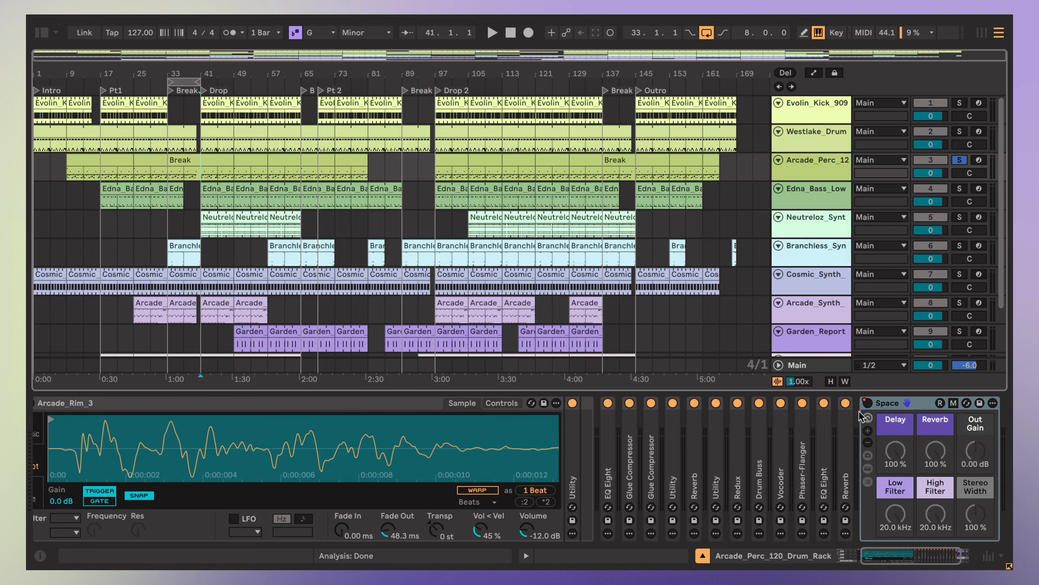
Step: Listen to the Westlake drums from bar 33 and make their Break clip 8 bars long, ending at bar 41
{"action": "left_click", "coordinate": [171, 84]}
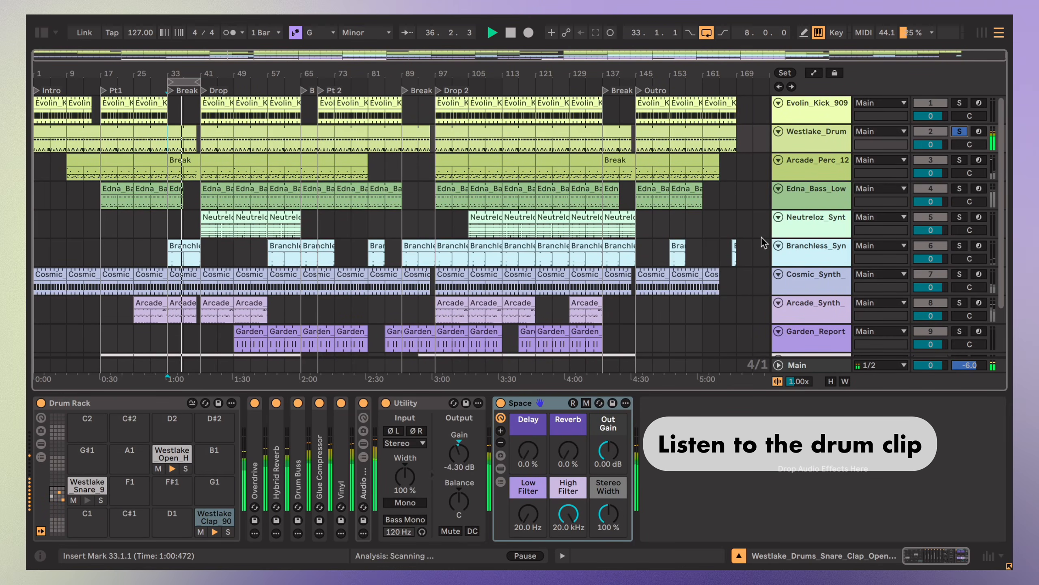
{"action": "right_click", "coordinate": [588, 487]}
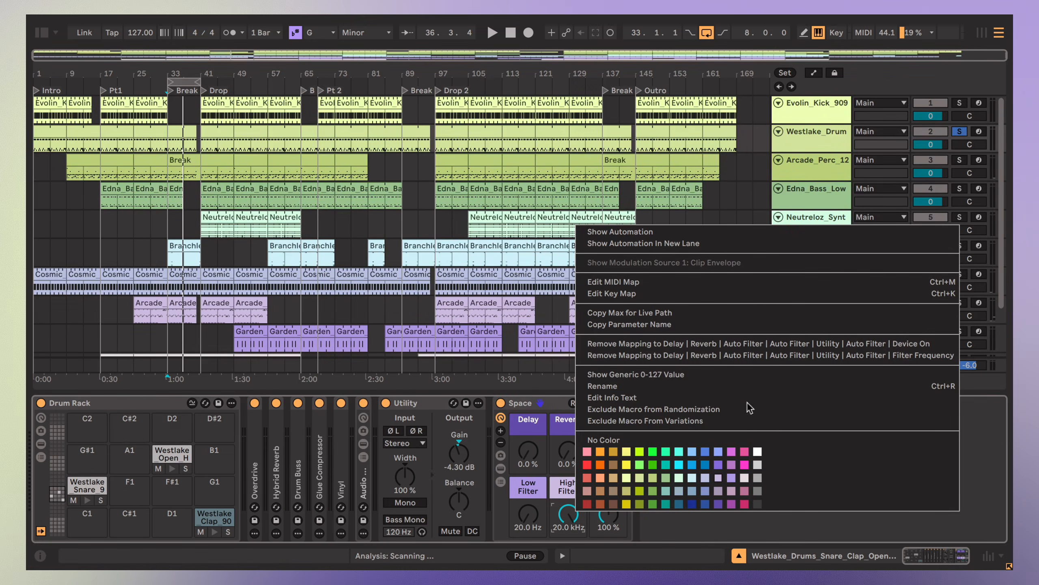
{"action": "left_click", "coordinate": [177, 132]}
{"action": "left_click", "coordinate": [181, 134]}
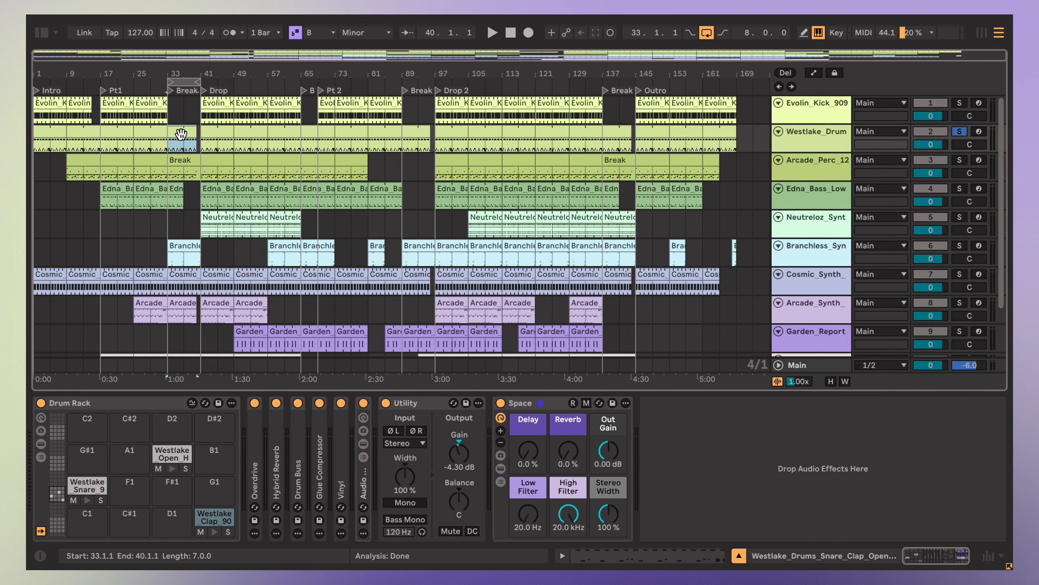
{"action": "right_click", "coordinate": [570, 513]}
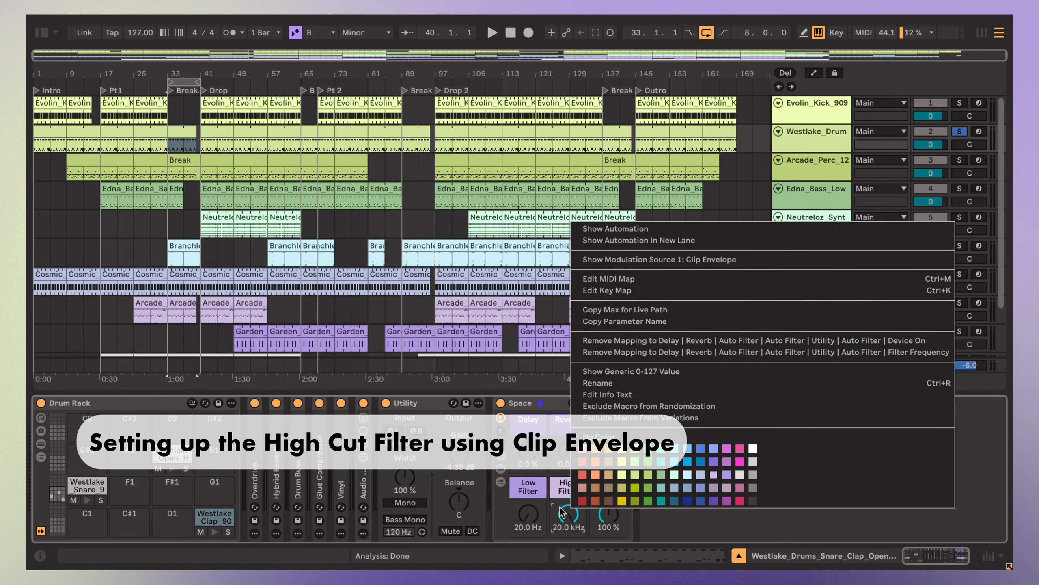
{"action": "left_click", "coordinate": [561, 509]}
{"action": "left_click_drag", "start_coordinate": [200, 145], "coordinate": [170, 146]}
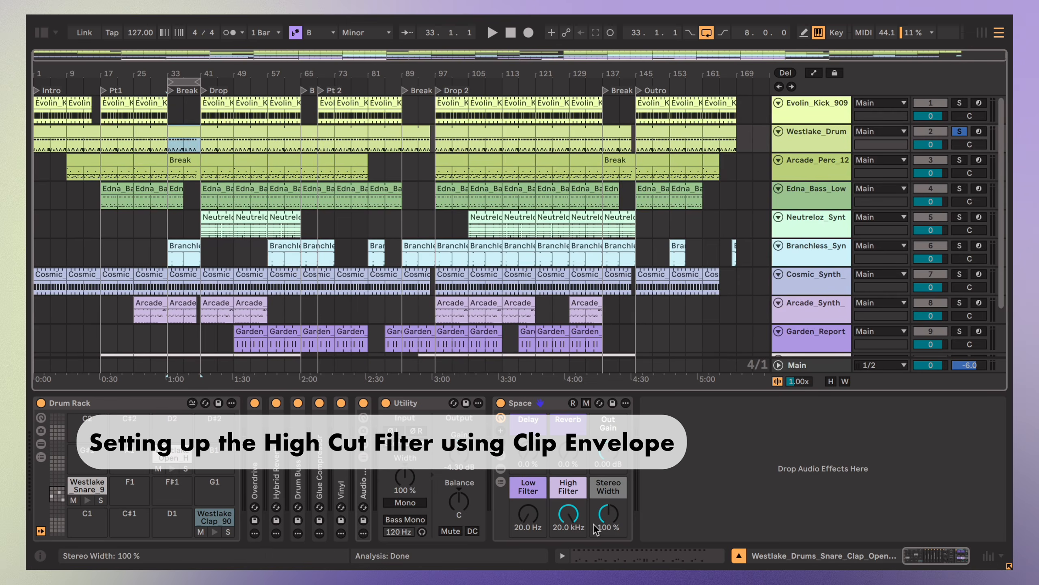
Step: Curve the Westlake Break clip's High Filter envelope from 100% at bar 1 down to 60% at bar 8, and play the Break
{"action": "right_click", "coordinate": [569, 514]}
{"action": "left_click", "coordinate": [730, 273]}
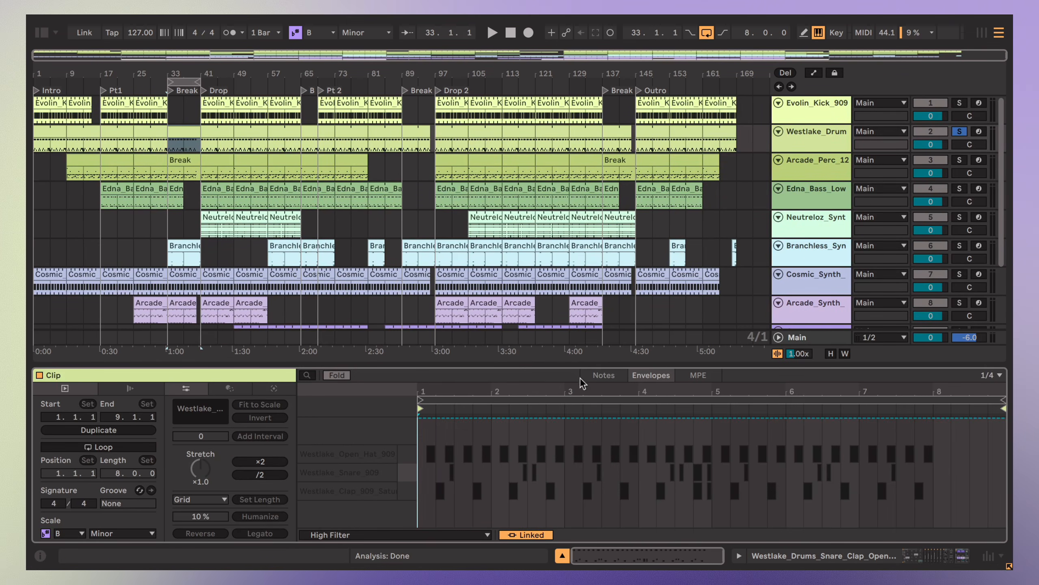
{"action": "left_click_drag", "start_coordinate": [585, 364], "coordinate": [585, 130]}
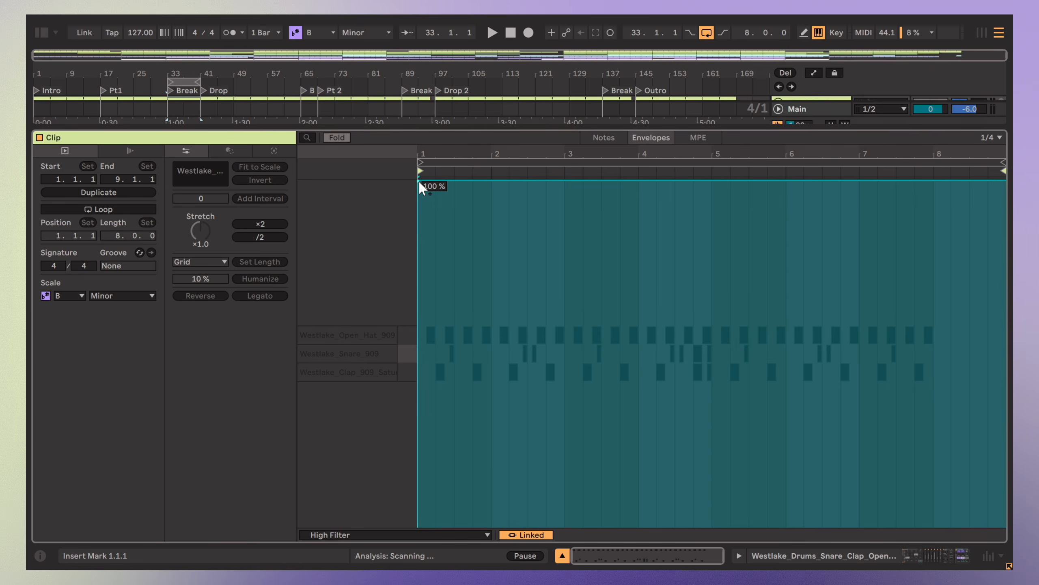
{"action": "right_click", "coordinate": [934, 180]}
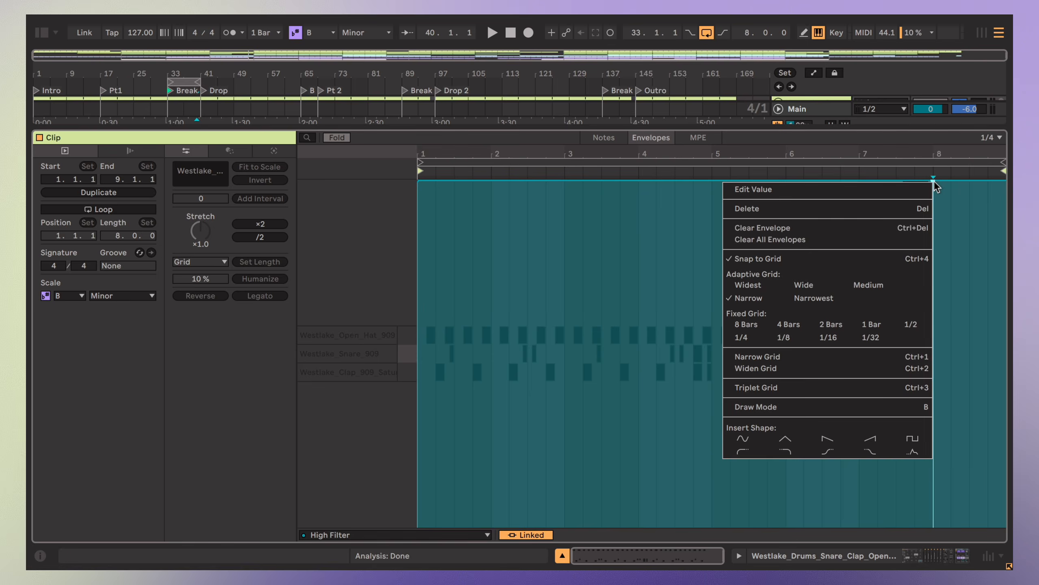
{"action": "left_click", "coordinate": [929, 189]}
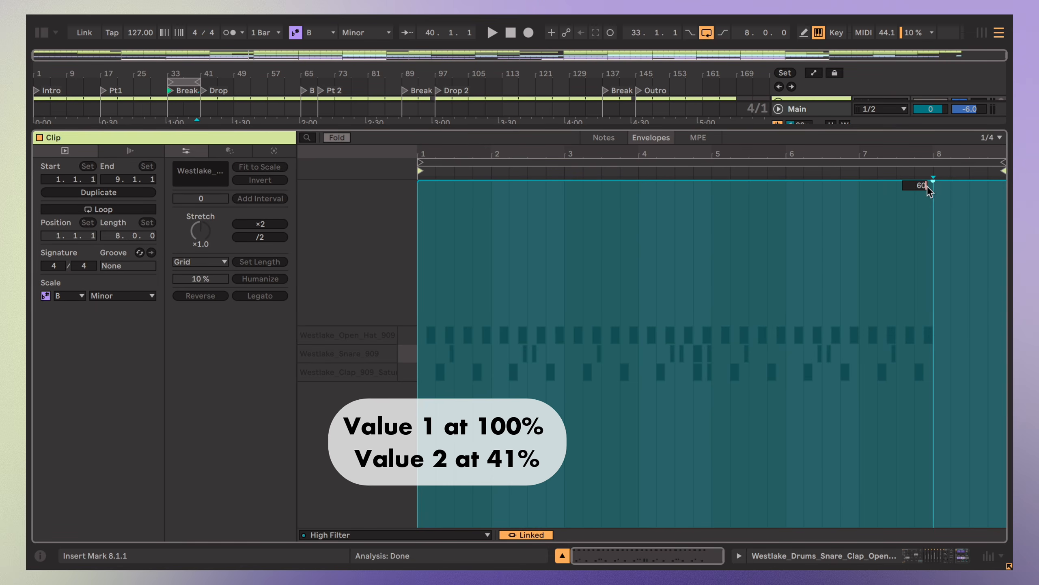
{"action": "type", "text": "60"}
{"action": "key", "text": "Return"}
{"action": "left_click_drag", "start_coordinate": [733, 270], "coordinate": [732, 246]}
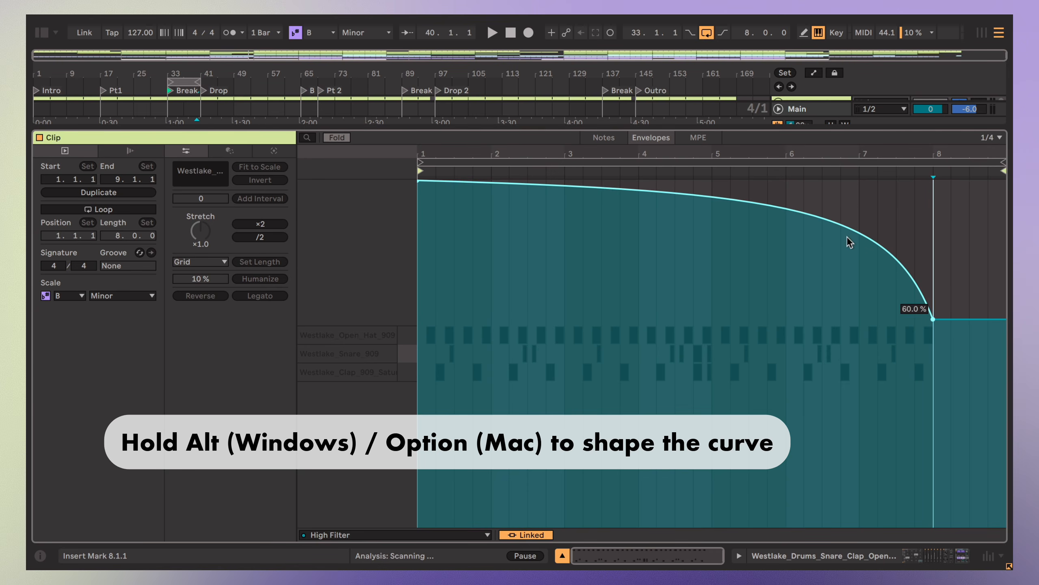
{"action": "left_click_drag", "start_coordinate": [569, 132], "coordinate": [541, 233]}
{"action": "key", "text": "space"}
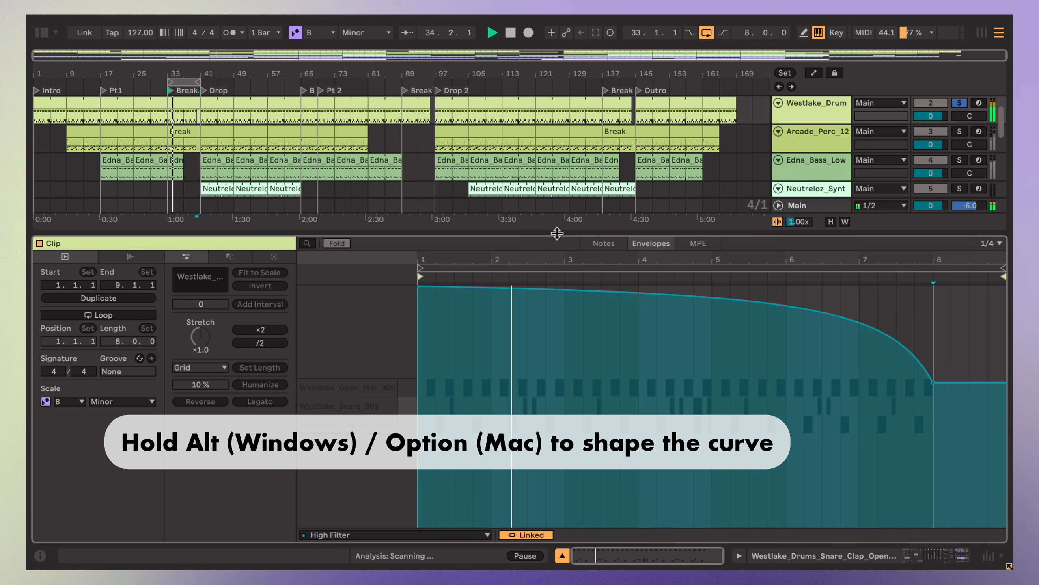
Step: Shape the same clip's Reverb envelope to rise from 0% at bar 1 to 15% at bar 8, and fall back to zero at the clip end
{"action": "left_click", "coordinate": [817, 117]}
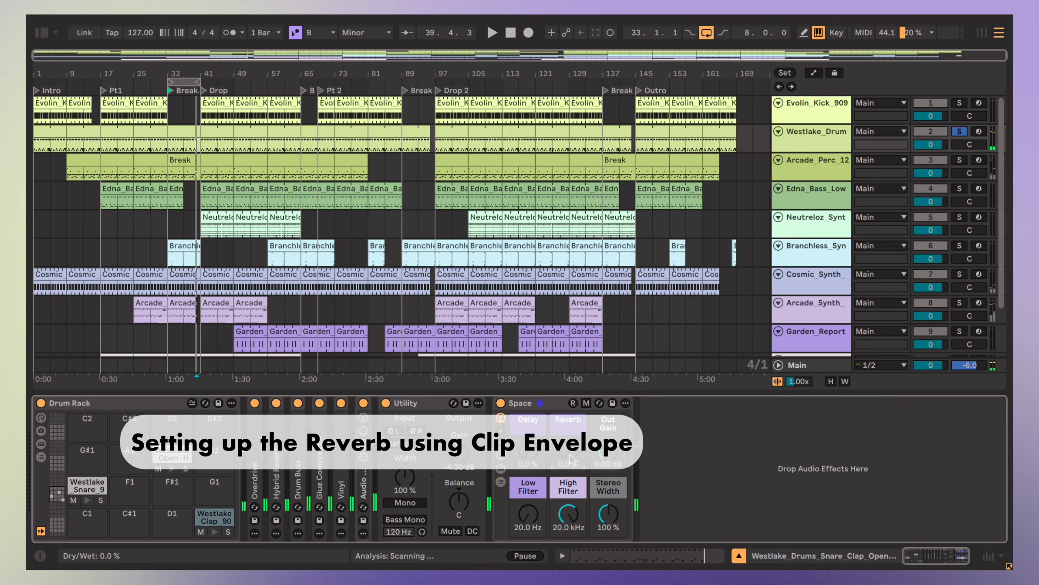
{"action": "right_click", "coordinate": [568, 452]}
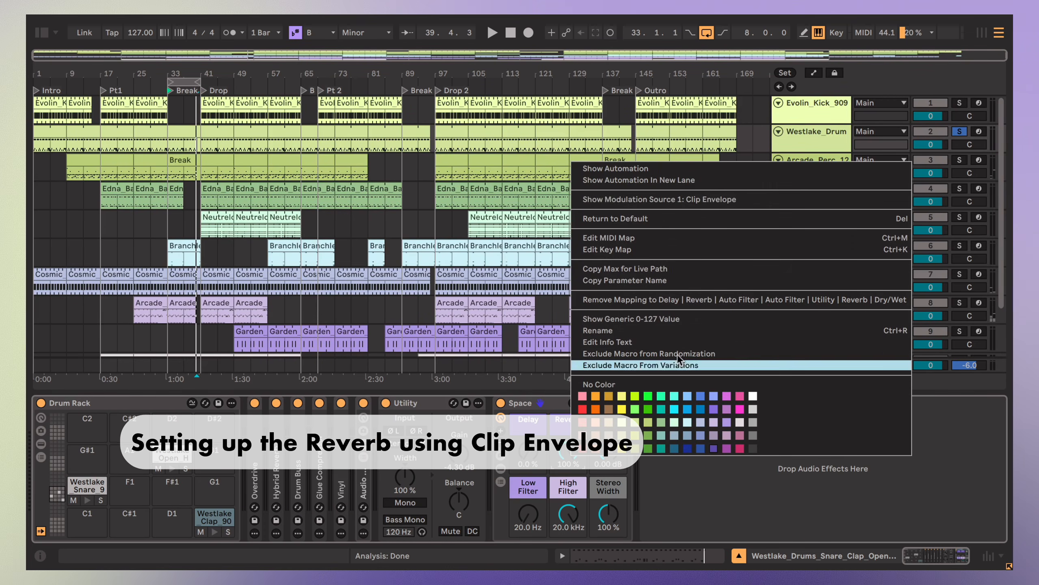
{"action": "left_click", "coordinate": [708, 200]}
{"action": "left_click_drag", "start_coordinate": [433, 290], "coordinate": [433, 525]}
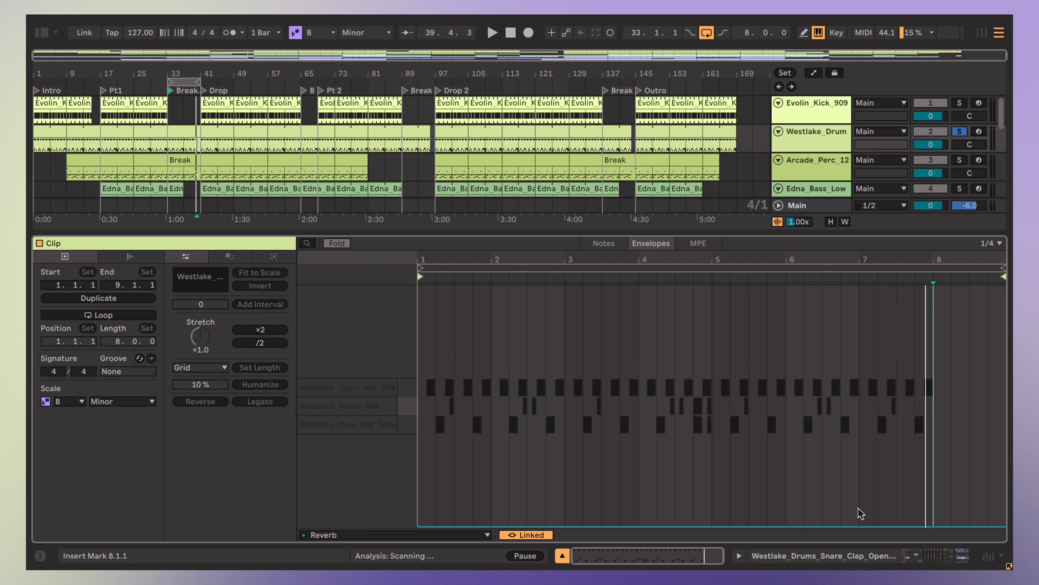
{"action": "right_click", "coordinate": [934, 525]}
{"action": "left_click", "coordinate": [852, 257]}
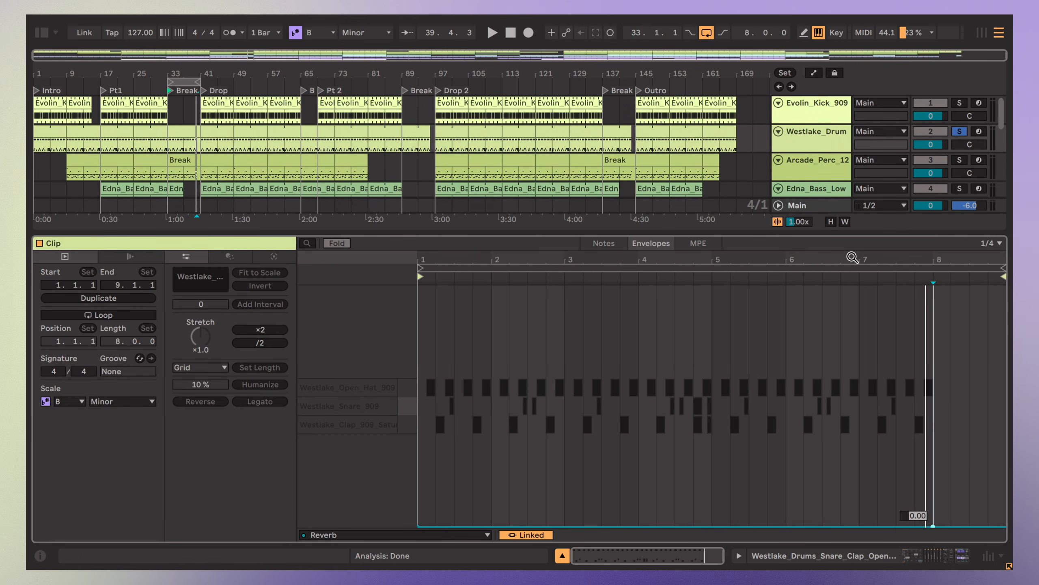
{"action": "key", "text": "Return"}
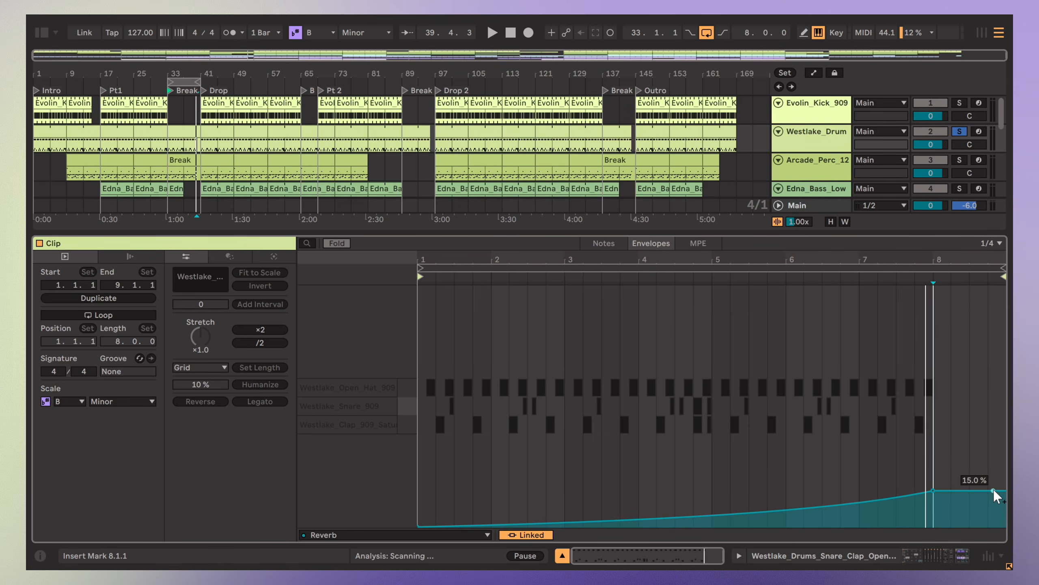
{"action": "left_click_drag", "start_coordinate": [1006, 492], "coordinate": [1006, 526]}
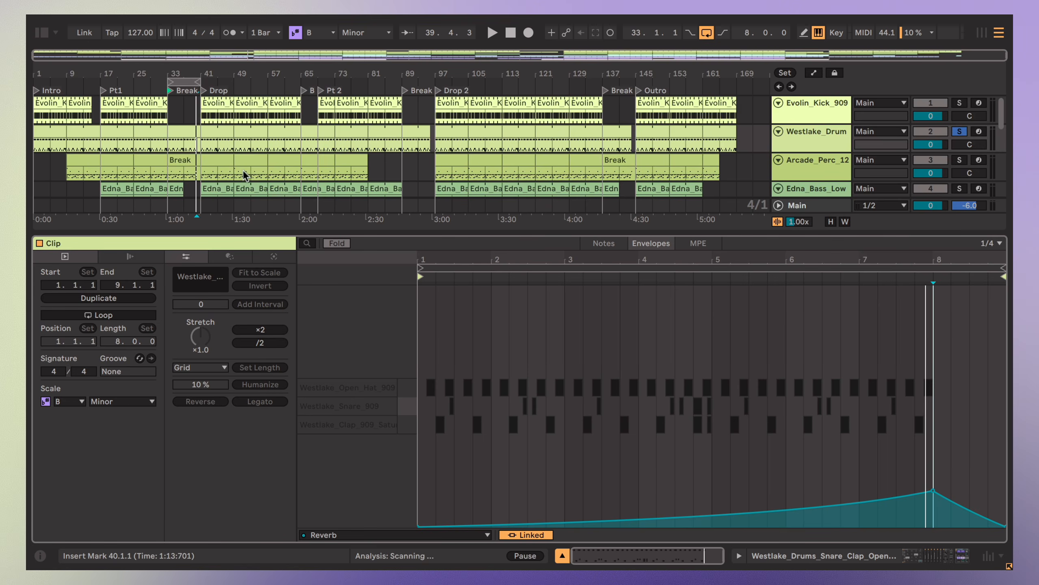
Step: Play the Westlake drums from bar 33 and rename the edited clip as Break
{"action": "left_click", "coordinate": [171, 148]}
{"action": "key", "text": "space"}
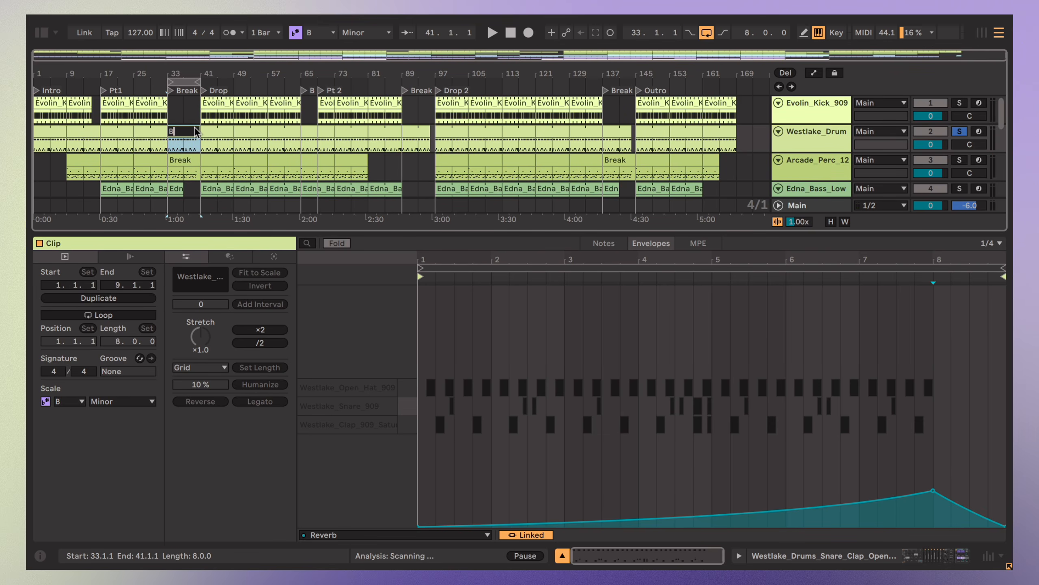
{"action": "key", "text": "Return"}
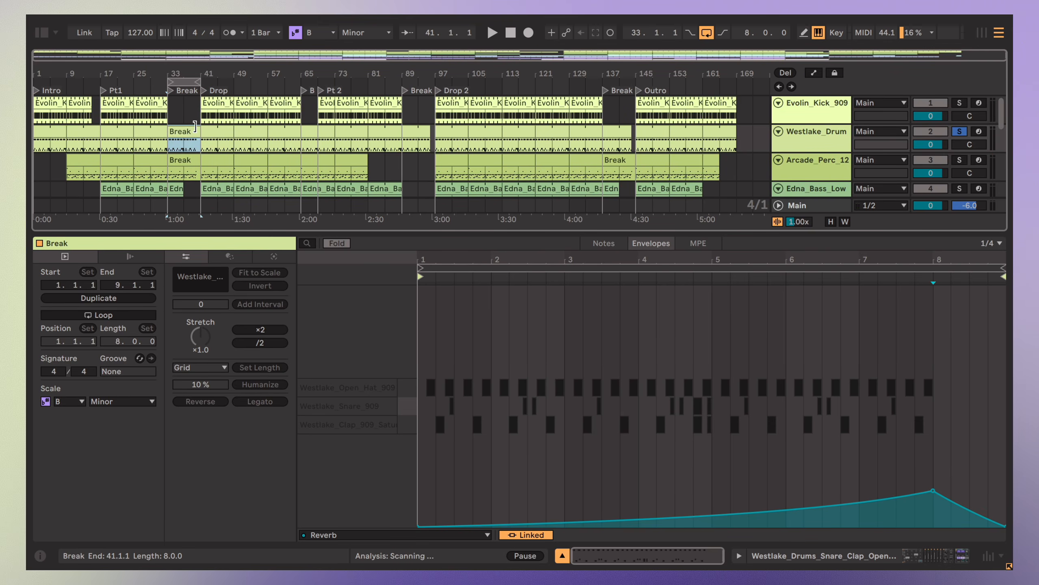
Step: Automate the Westlake Space rack's Device On in a new lane, with it on only between bars 33 and 41
{"action": "key", "text": "a"}
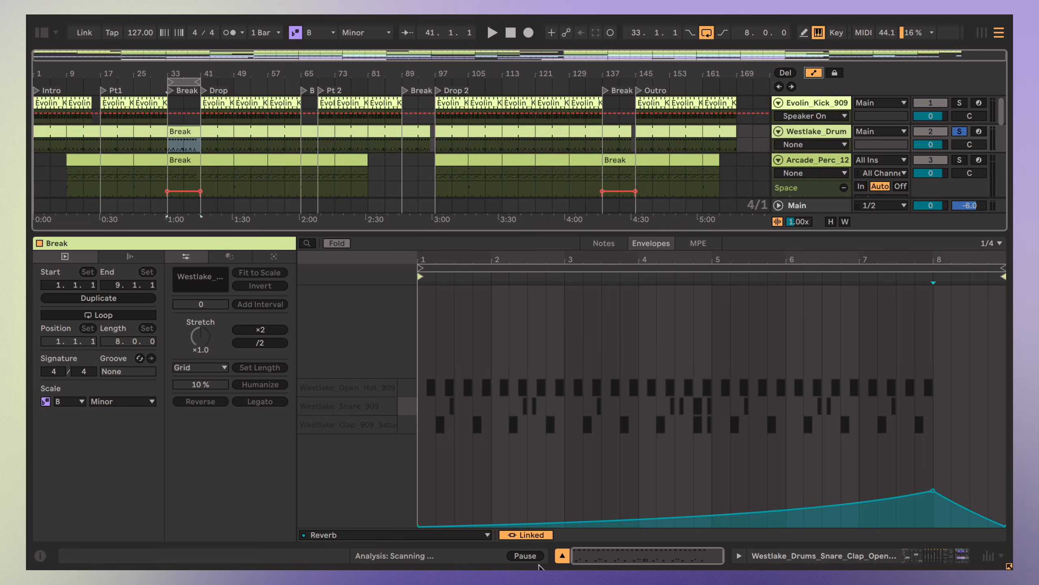
{"action": "left_click", "coordinate": [562, 555]}
{"action": "double_click", "coordinate": [839, 134]}
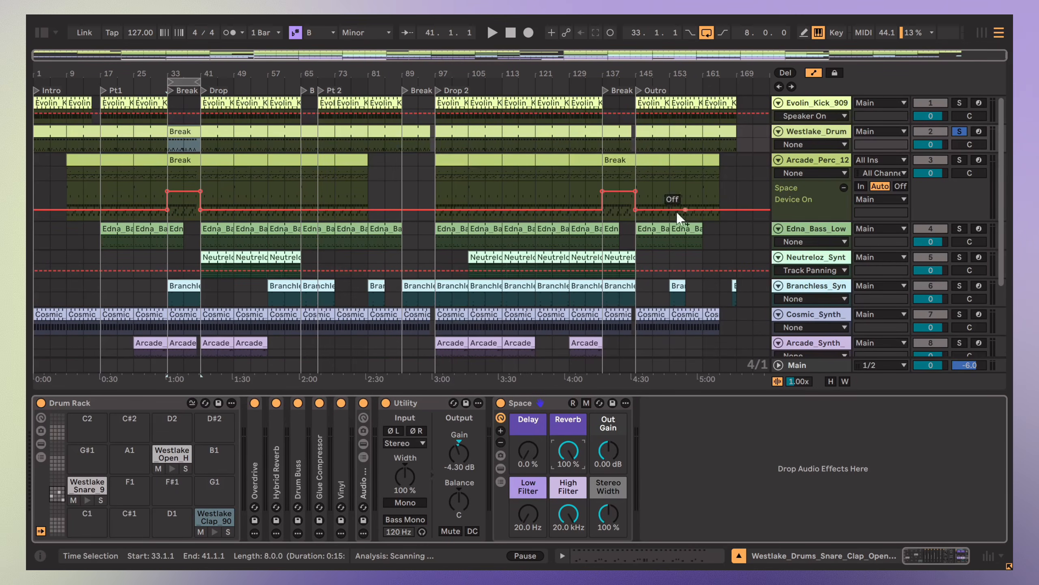
{"action": "right_click", "coordinate": [500, 403]}
{"action": "left_click", "coordinate": [532, 422]}
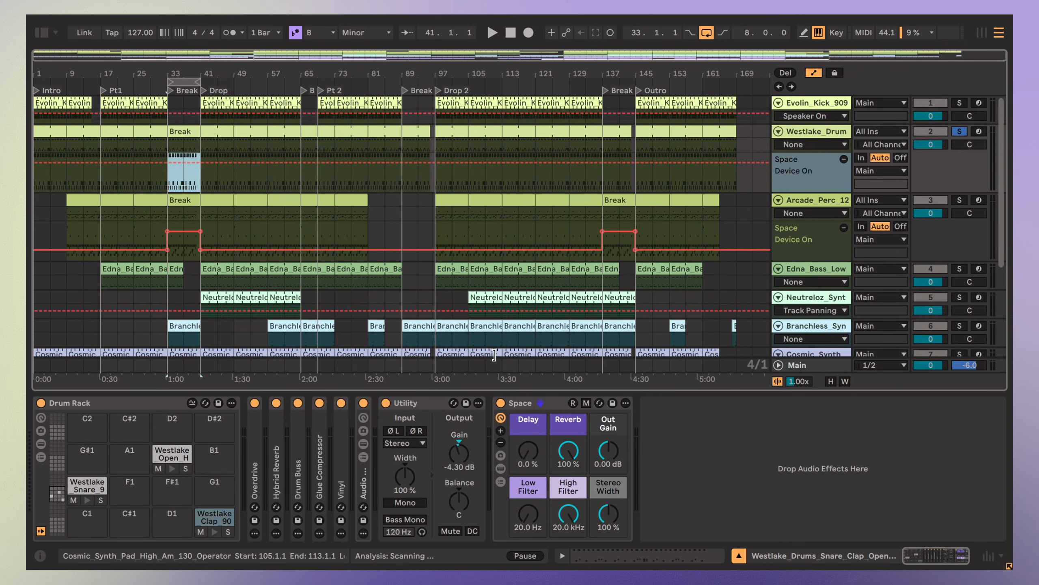
{"action": "left_click", "coordinate": [167, 162]}
{"action": "left_click_drag", "start_coordinate": [158, 162], "coordinate": [201, 181]}
{"action": "left_click", "coordinate": [201, 162]}
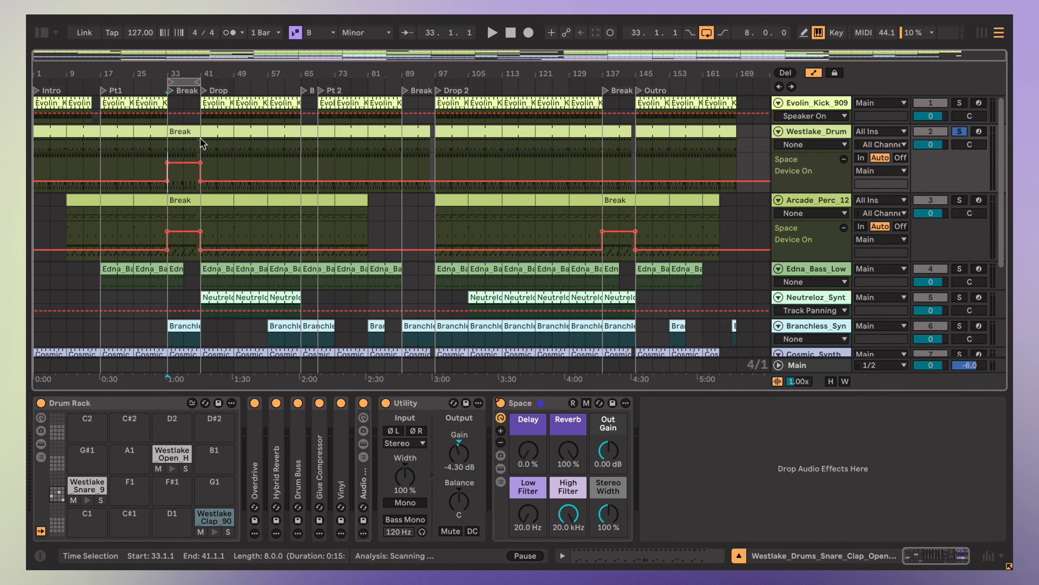
Step: Copy the Westlake Break clip with its automation to bars 89 and 137, plus a 4-bar copy at bar 65, and hide the automation
{"action": "left_click_drag", "start_coordinate": [186, 130], "coordinate": [615, 133]}
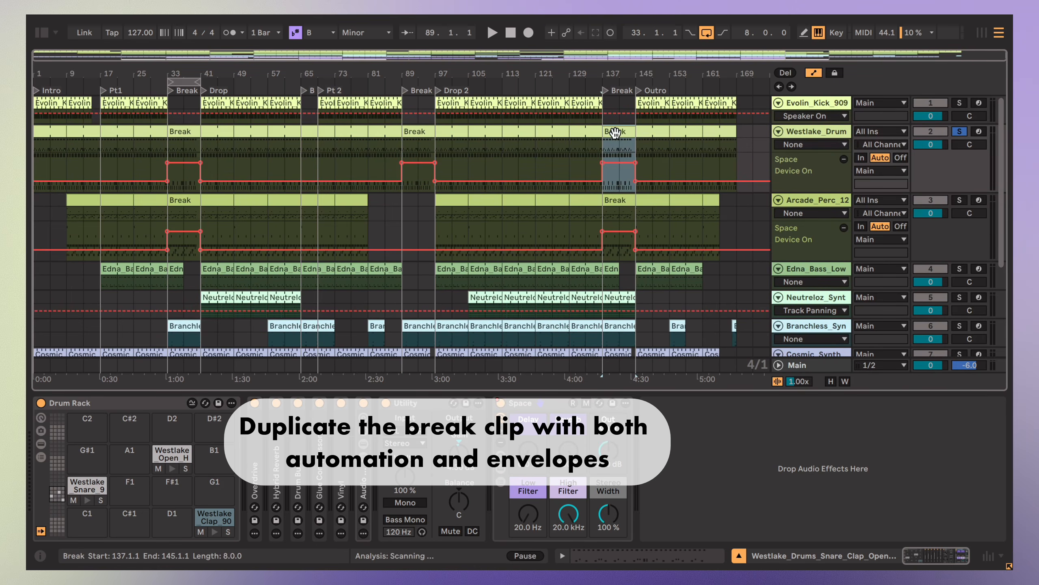
{"action": "left_click", "coordinate": [407, 141]}
{"action": "left_click_drag", "start_coordinate": [411, 134], "coordinate": [316, 134]}
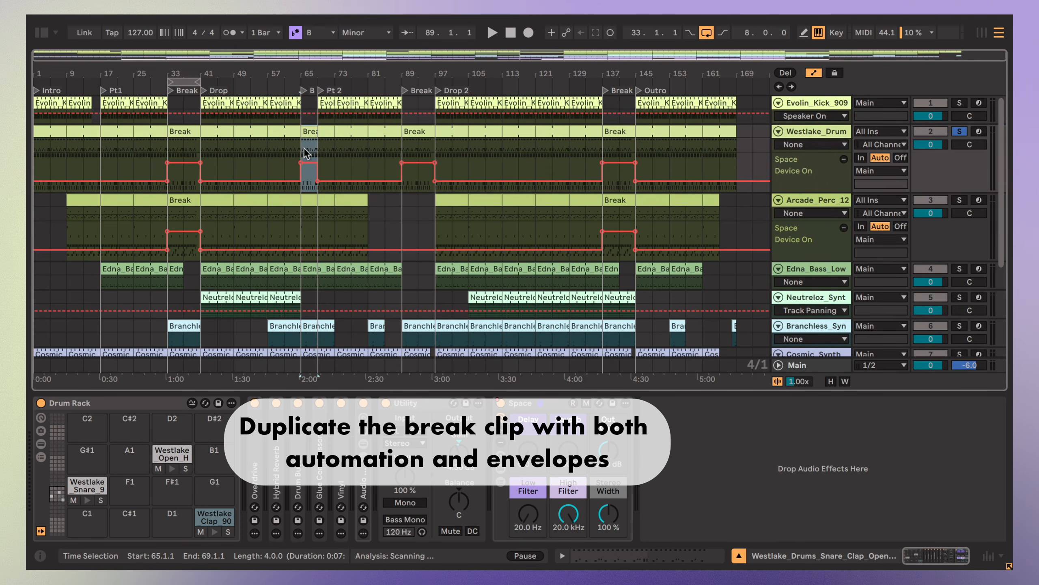
{"action": "left_click", "coordinate": [815, 74]}
Step: Extend the loop to 16 bars from bar 33 and place a 4-bar copy of the Arcade_Perc_120 Break clip at bar 65
{"action": "left_click", "coordinate": [168, 171]}
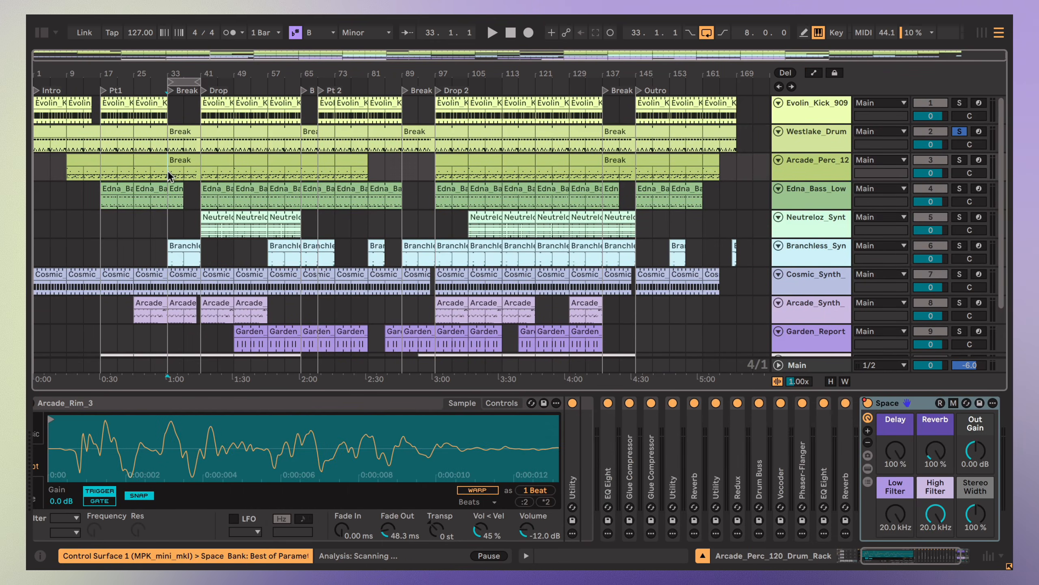
{"action": "left_click_drag", "start_coordinate": [200, 81], "coordinate": [228, 80]}
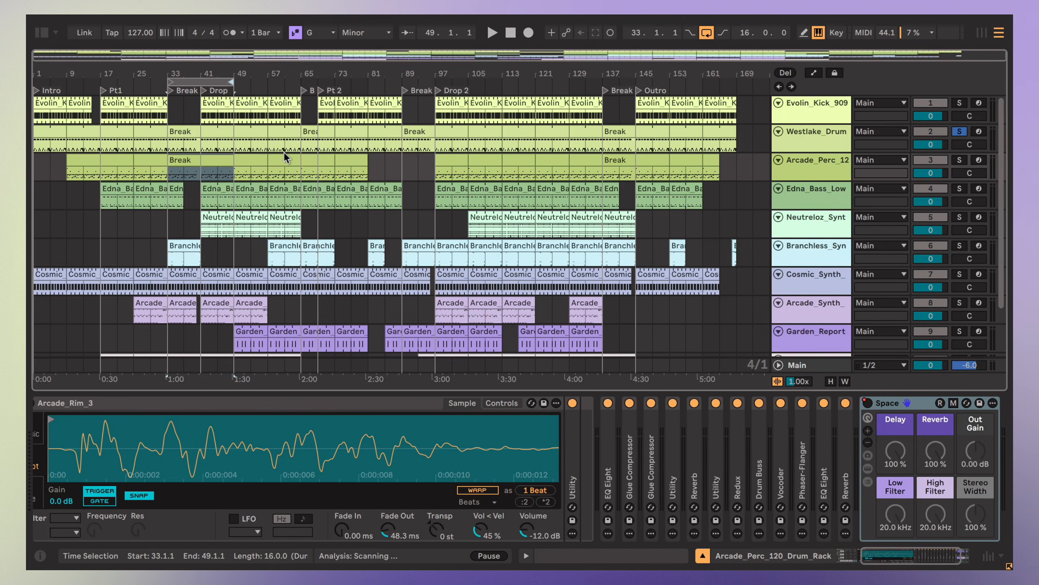
{"action": "scroll", "coordinate": [318, 149], "scroll_direction": "up", "scroll_amount": 5}
{"action": "left_click", "coordinate": [251, 174]}
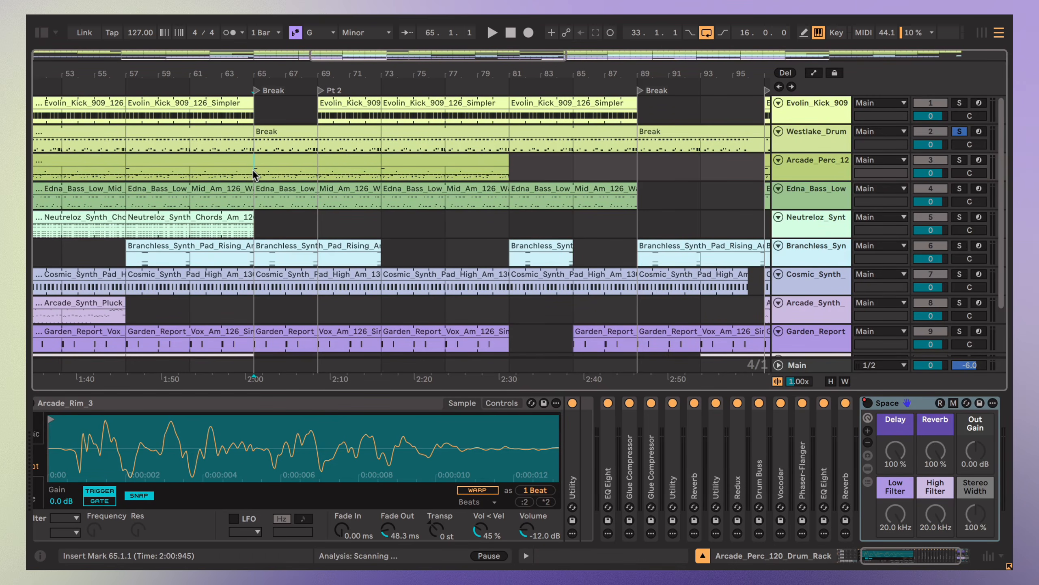
{"action": "key", "text": "w"}
{"action": "left_click_drag", "start_coordinate": [186, 175], "coordinate": [304, 160]}
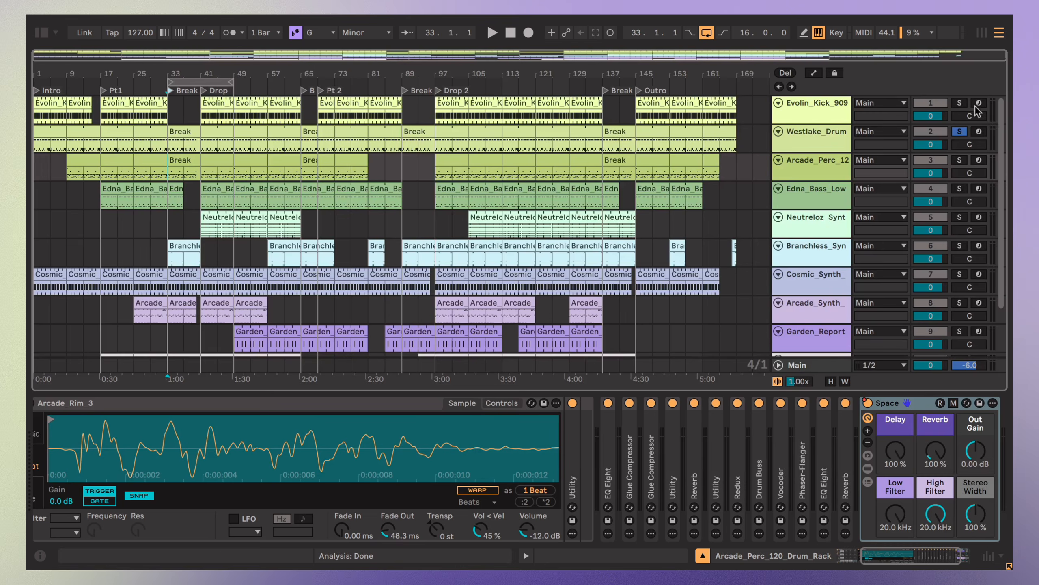
Step: Play the full mix from bar 33 with the Westlake drums unsoloed, and extend the loop to 56 bars
{"action": "left_click", "coordinate": [960, 131]}
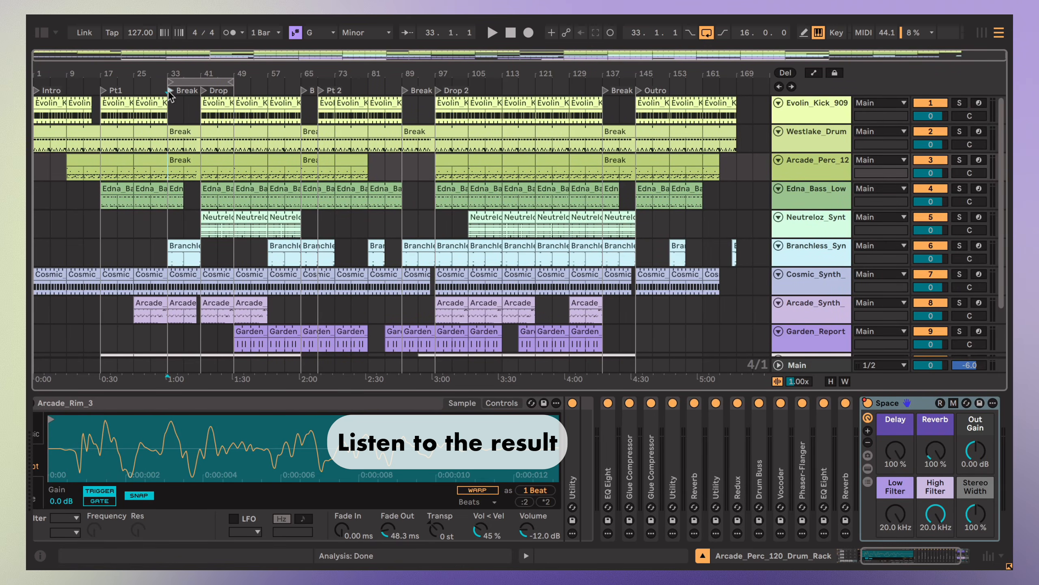
{"action": "left_click", "coordinate": [491, 33]}
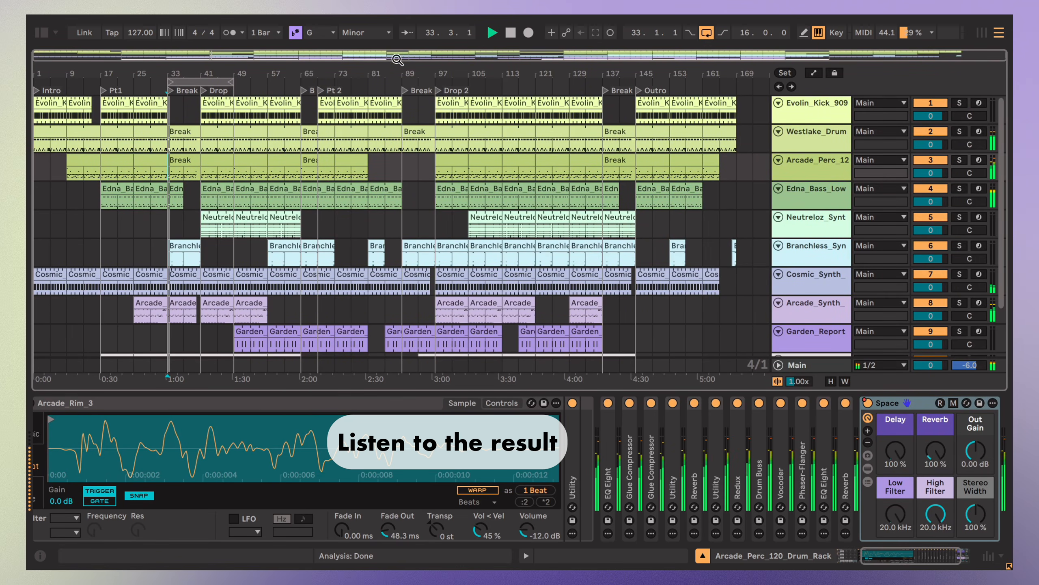
{"action": "left_click_drag", "start_coordinate": [230, 82], "coordinate": [260, 80]}
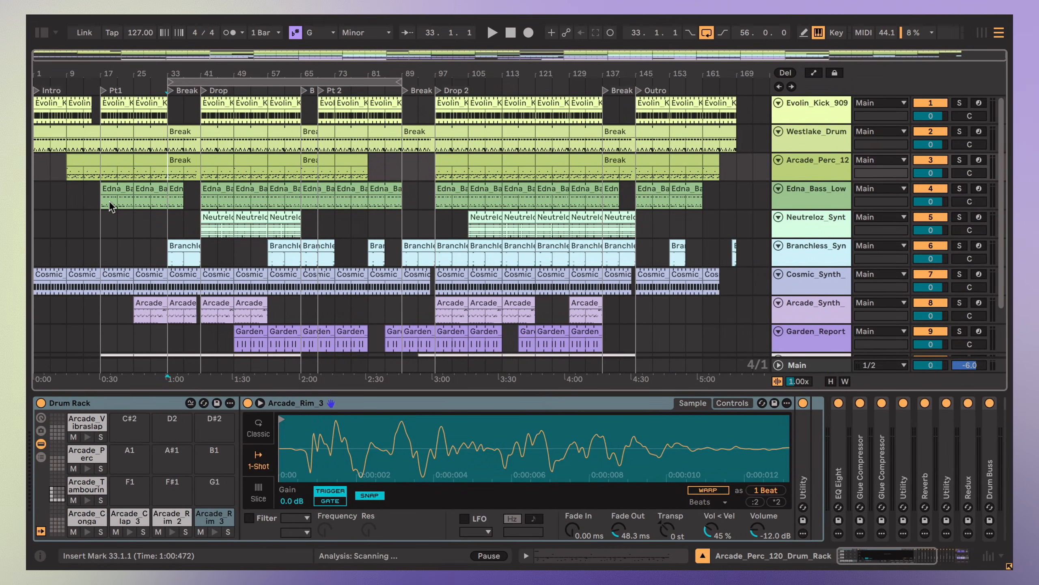
Step: Solo the Edna_Bass_Low track and play it from bar 17
{"action": "left_click", "coordinate": [110, 207]}
{"action": "left_click", "coordinate": [955, 189]}
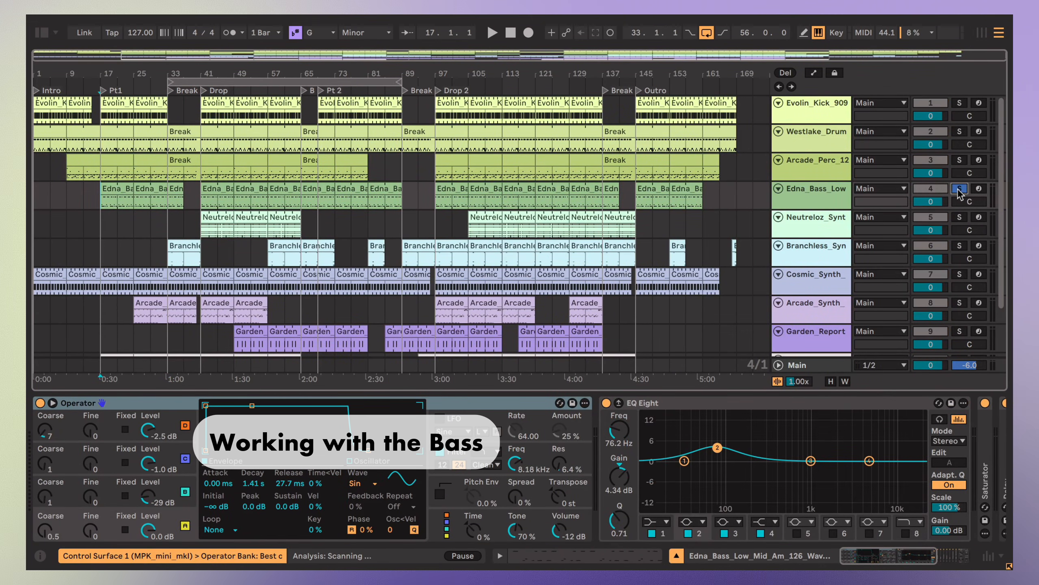
{"action": "key", "text": "space"}
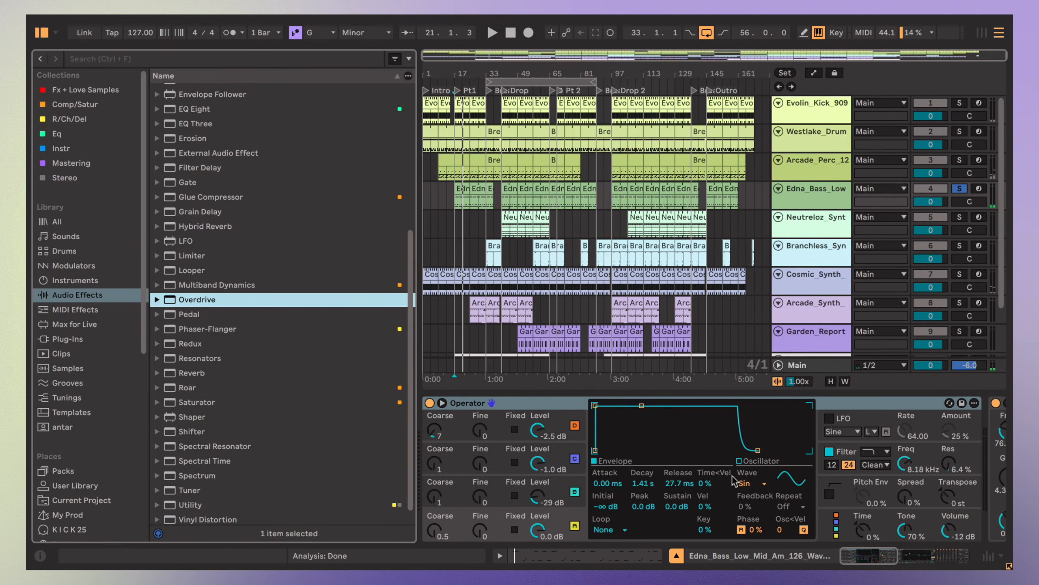
Step: Add the Overdrive audio effect at the end of the Edna_Bass_Low device chain and select the bass clip at bar 17
{"action": "left_click_drag", "start_coordinate": [263, 270], "coordinate": [464, 201]}
{"action": "key", "text": "ctrl+alt+b"}
{"action": "left_click", "coordinate": [110, 193]}
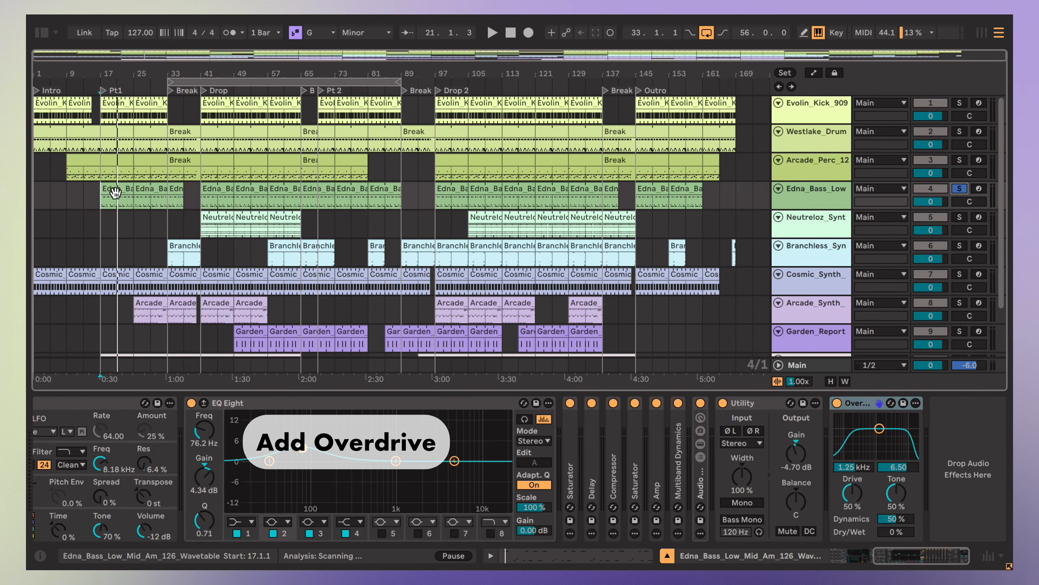
Step: Loop the 8 bars from bar 17, play the bass, and raise the Overdrive Dry/Wet to 100%
{"action": "left_click_drag", "start_coordinate": [261, 82], "coordinate": [200, 81]}
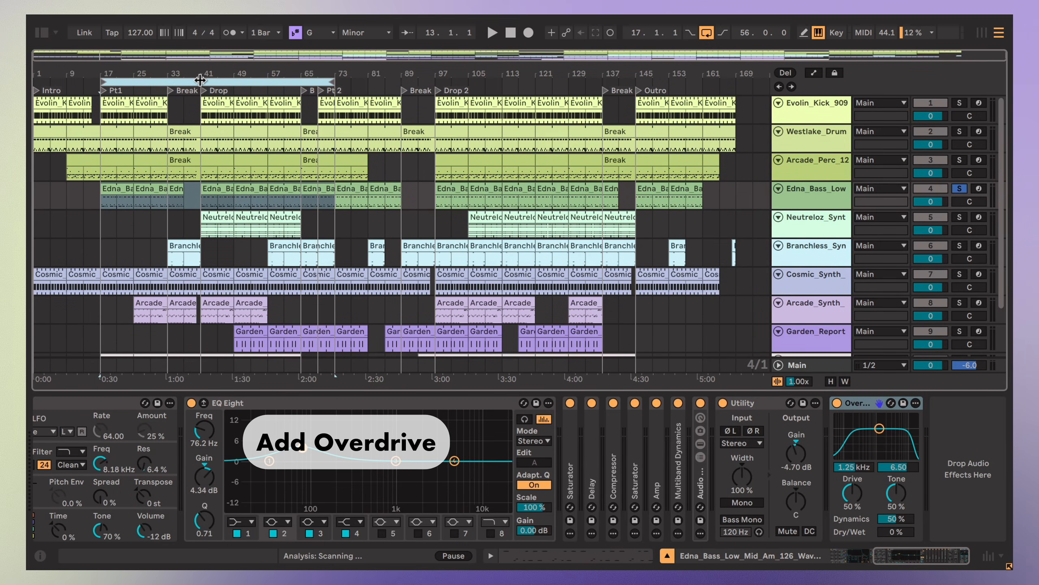
{"action": "left_click_drag", "start_coordinate": [332, 81], "coordinate": [132, 93]}
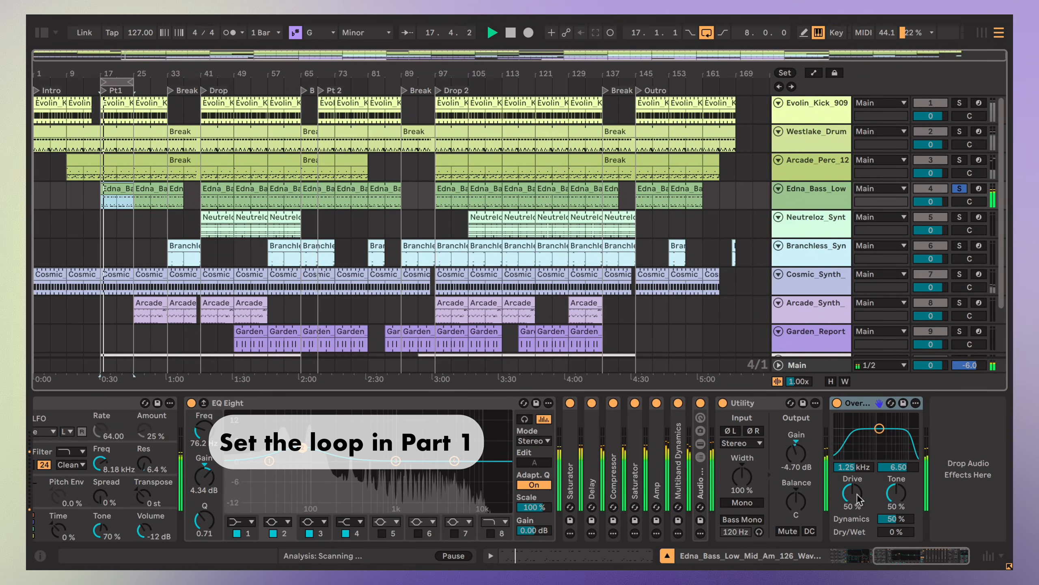
{"action": "left_click_drag", "start_coordinate": [892, 535], "coordinate": [892, 514]}
{"action": "key", "text": "space"}
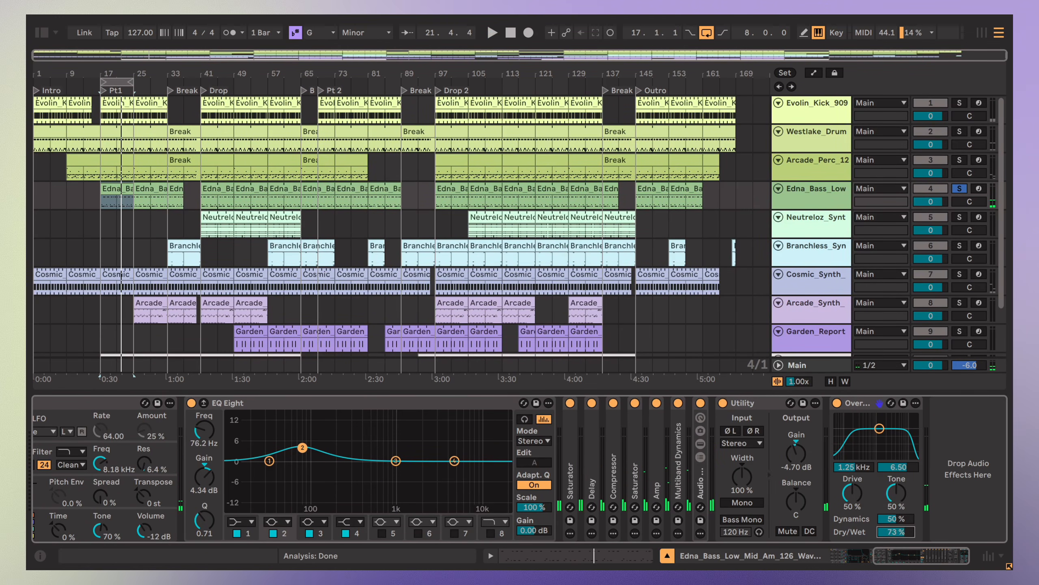
Step: Show the Overdrive Dry/Wet clip envelope, lower it to 0%, and draw a curved rise from bar 4 to bar 5
{"action": "right_click", "coordinate": [893, 534]}
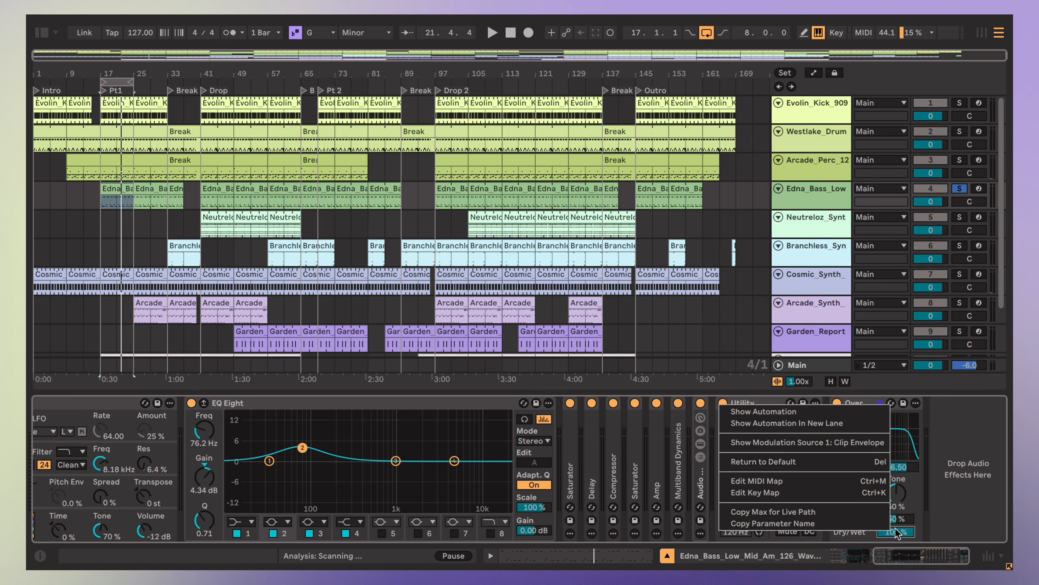
{"action": "left_click", "coordinate": [850, 444]}
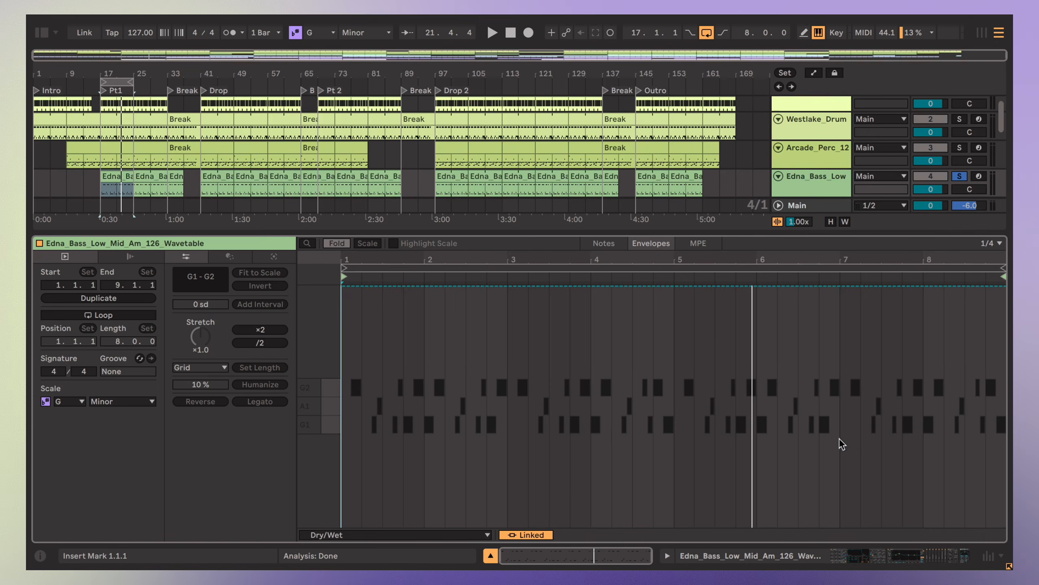
{"action": "left_click_drag", "start_coordinate": [340, 288], "coordinate": [343, 526]}
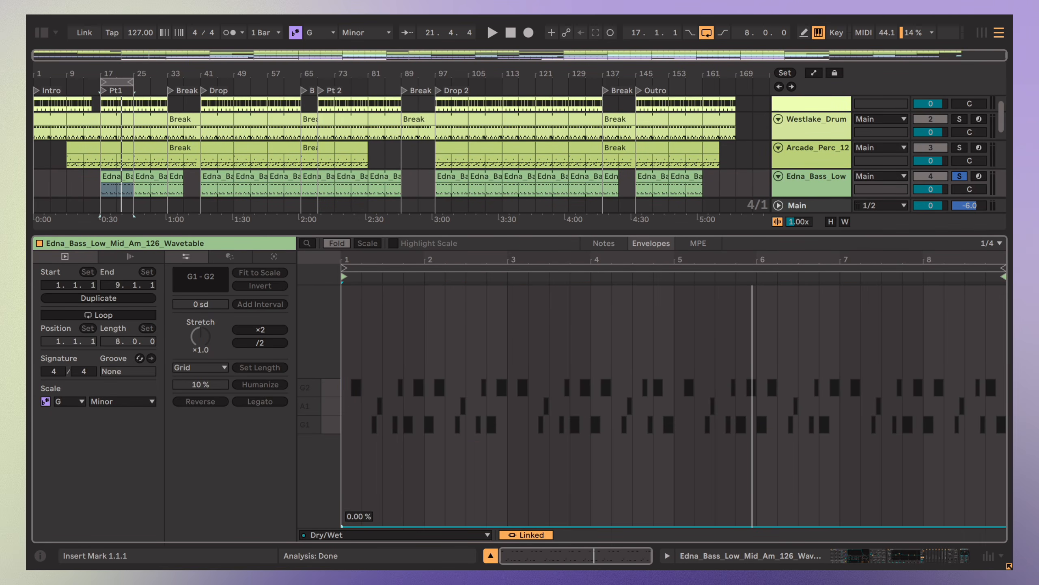
{"action": "left_click", "coordinate": [590, 526]}
{"action": "left_click_drag", "start_coordinate": [674, 526], "coordinate": [639, 508]}
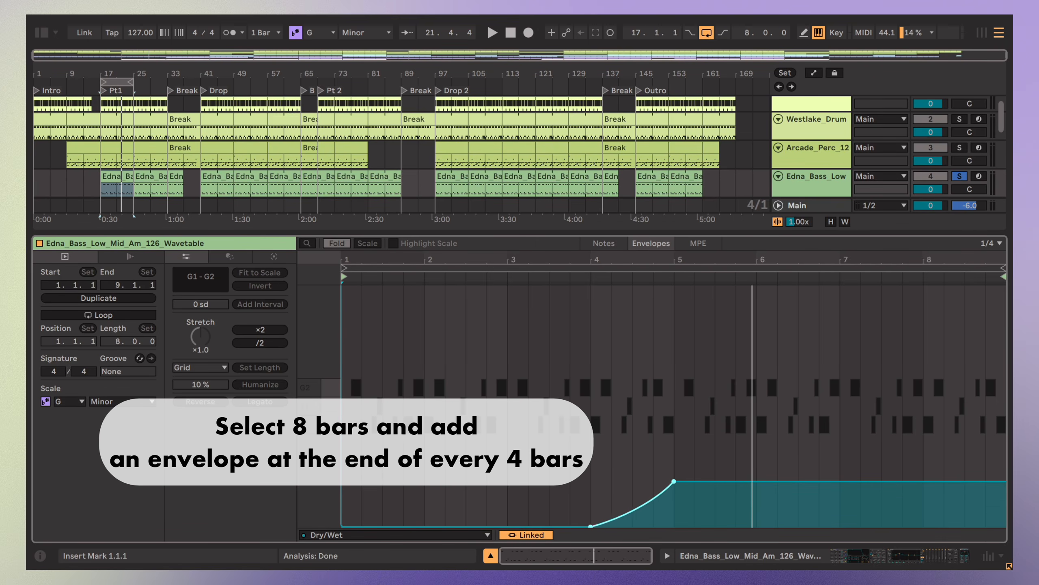
Step: During playback, drop the Dry/Wet envelope to 0% at bar 5 and add a curved rise from bar 7 to the clip's end
{"action": "key", "text": "space"}
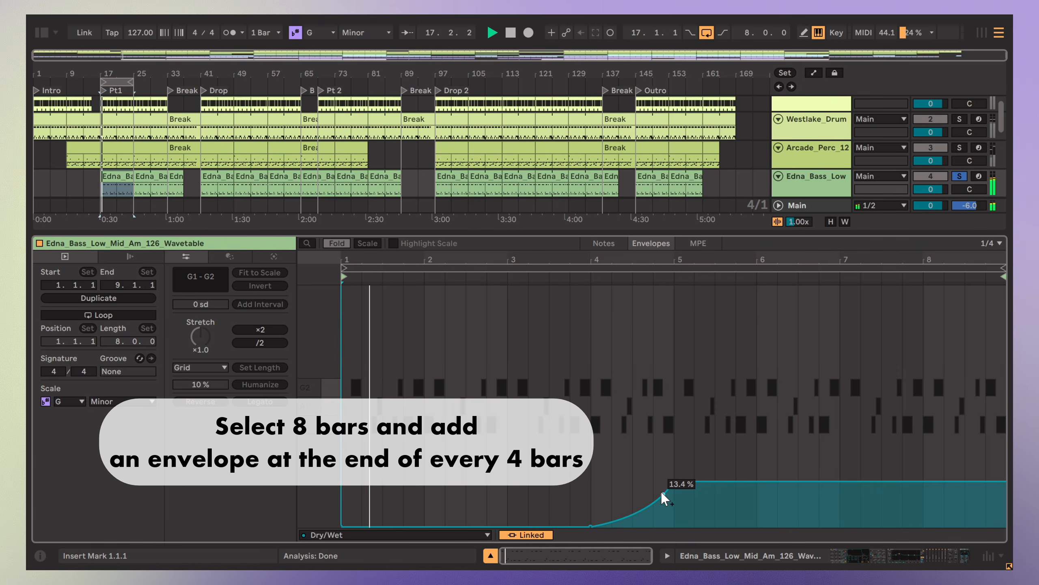
{"action": "left_click_drag", "start_coordinate": [843, 481], "coordinate": [674, 526]}
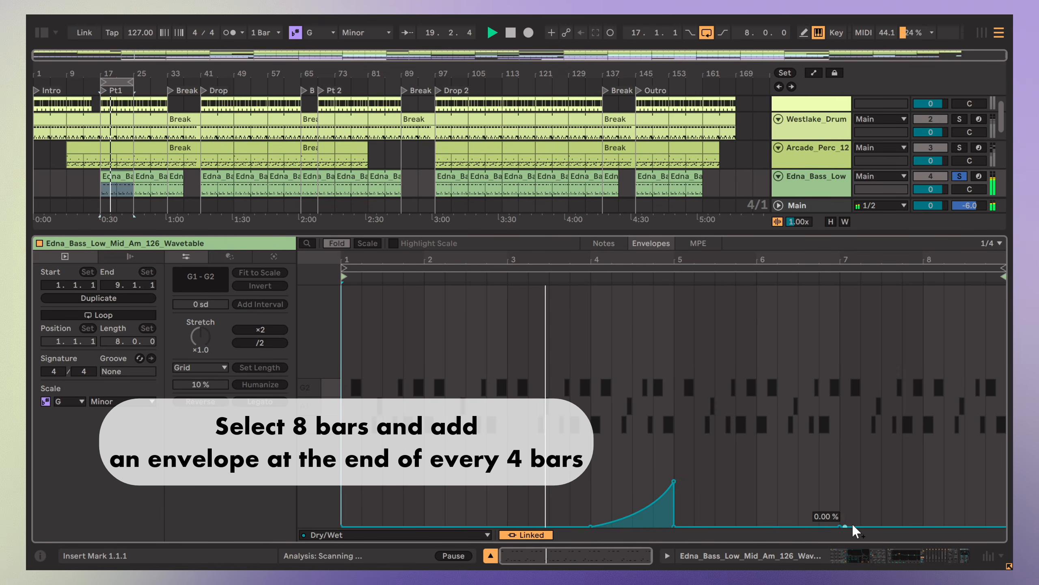
{"action": "left_click_drag", "start_coordinate": [1005, 527], "coordinate": [976, 506]}
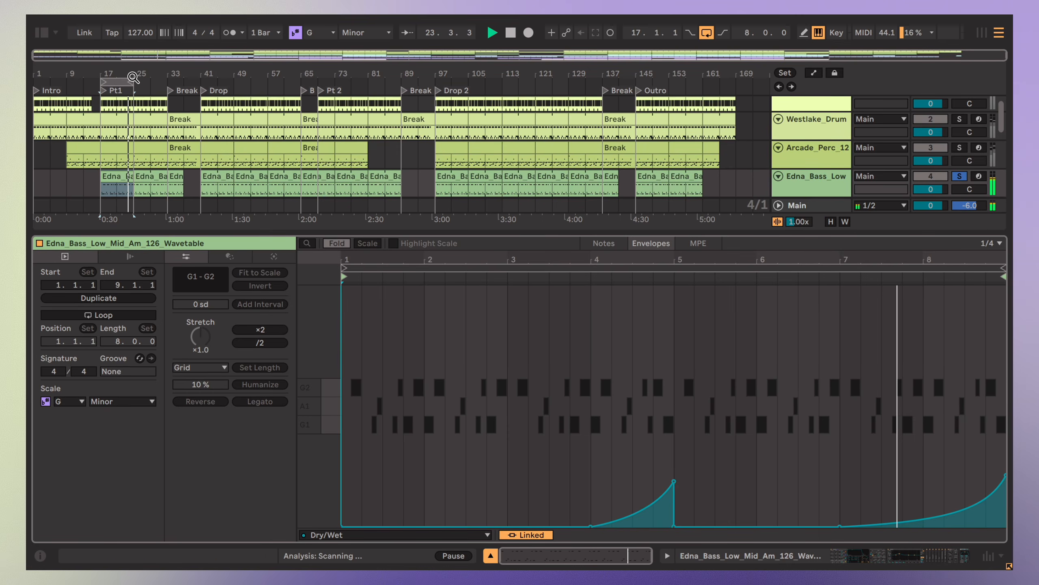
Step: Extend the loop to 16 bars and consolidate the two 8-bar bass clips from bar 17 into one clip
{"action": "left_click_drag", "start_coordinate": [134, 81], "coordinate": [164, 79]}
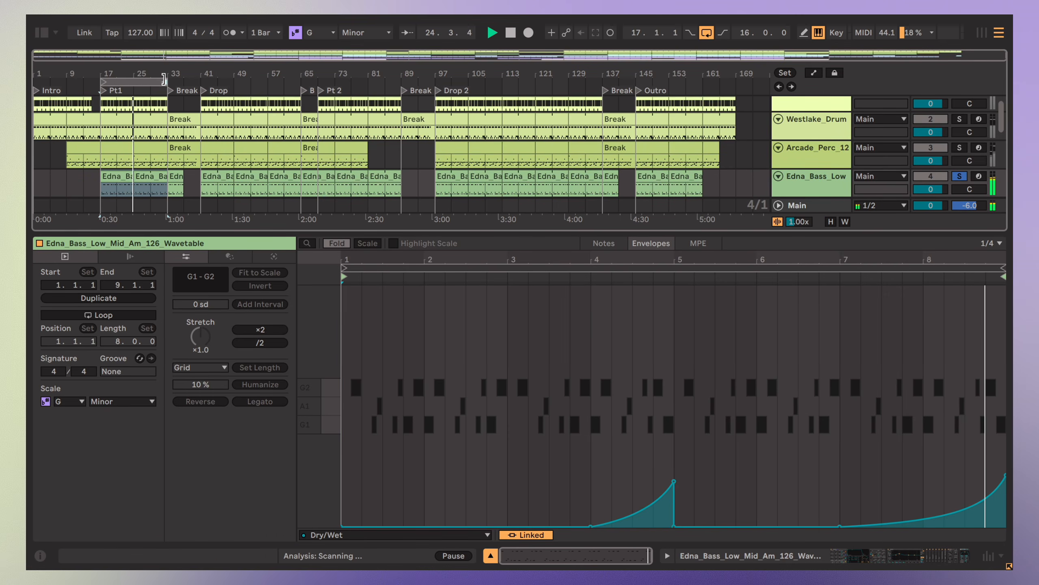
{"action": "key", "text": "space"}
{"action": "left_click", "coordinate": [142, 175]}
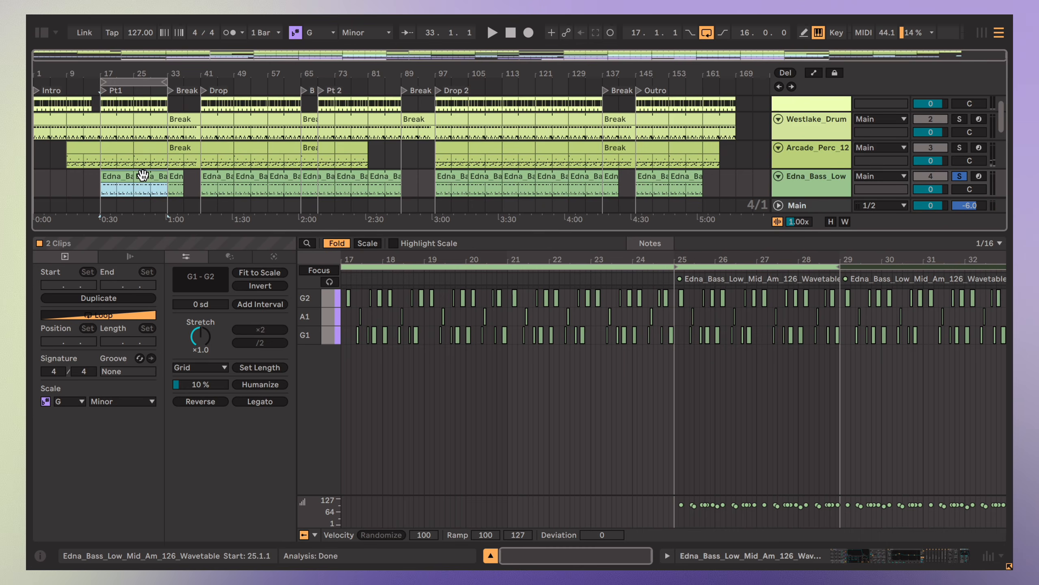
{"action": "key", "text": "ctrl+j"}
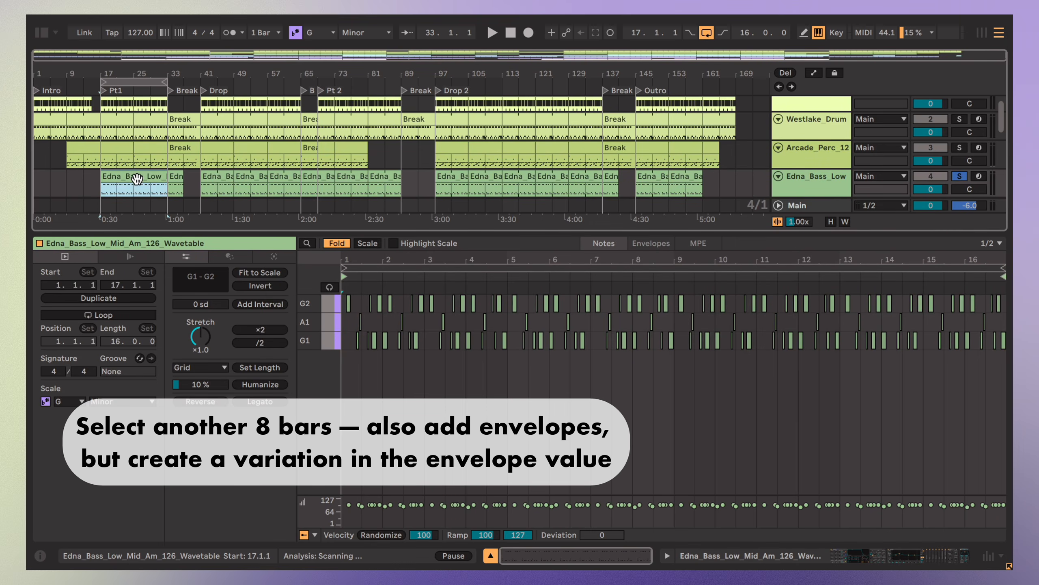
Step: In the consolidated clip's Dry/Wet envelope, set 0% from bar 9 and draw lower rises from bar 12 to 13 and from bar 15 to the end
{"action": "left_click", "coordinate": [650, 244]}
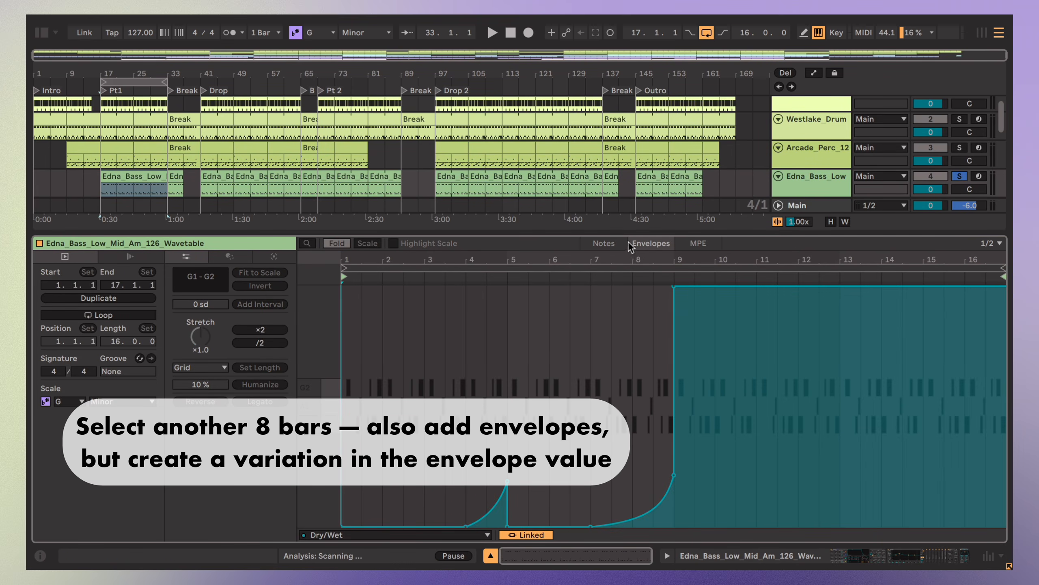
{"action": "left_click", "coordinate": [609, 244]}
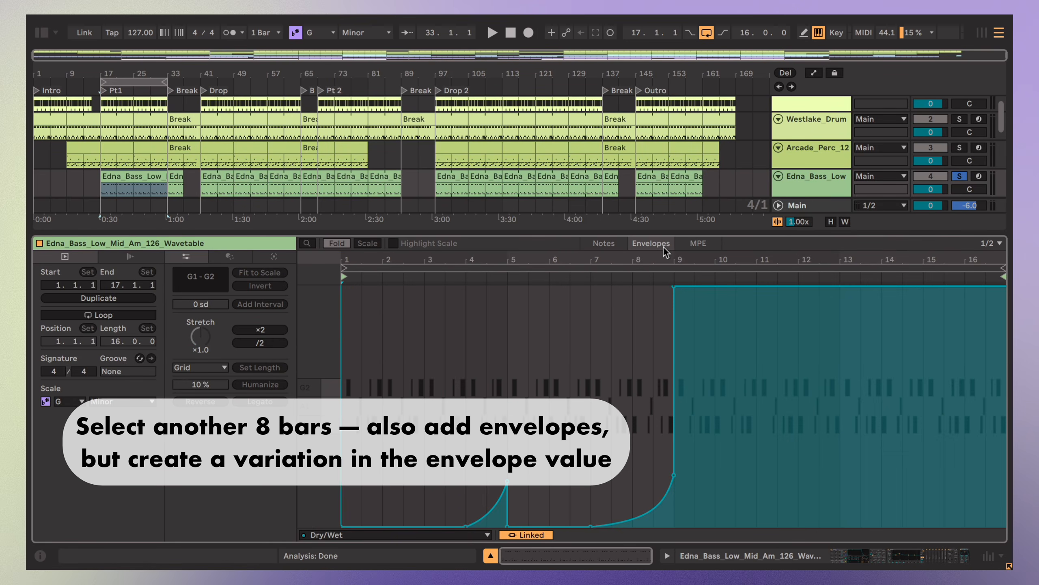
{"action": "left_click_drag", "start_coordinate": [675, 286], "coordinate": [675, 527]}
{"action": "left_click", "coordinate": [798, 525]}
{"action": "left_click_drag", "start_coordinate": [840, 526], "coordinate": [840, 497]}
{"action": "left_click_drag", "start_coordinate": [821, 509], "coordinate": [822, 524]}
{"action": "left_click_drag", "start_coordinate": [855, 497], "coordinate": [840, 527]}
{"action": "left_click", "coordinate": [933, 526]}
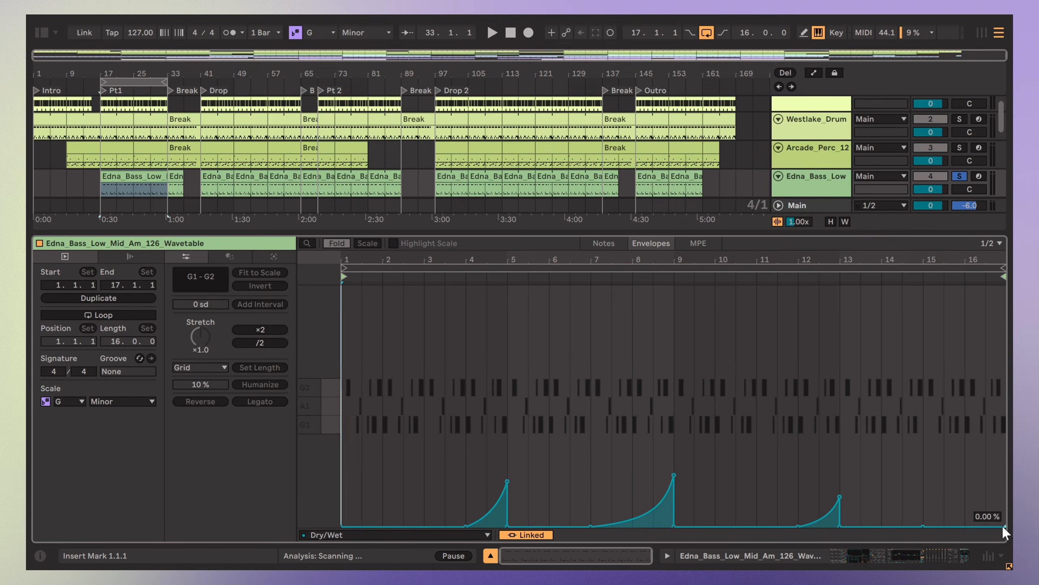
{"action": "left_click_drag", "start_coordinate": [1002, 526], "coordinate": [1006, 508]}
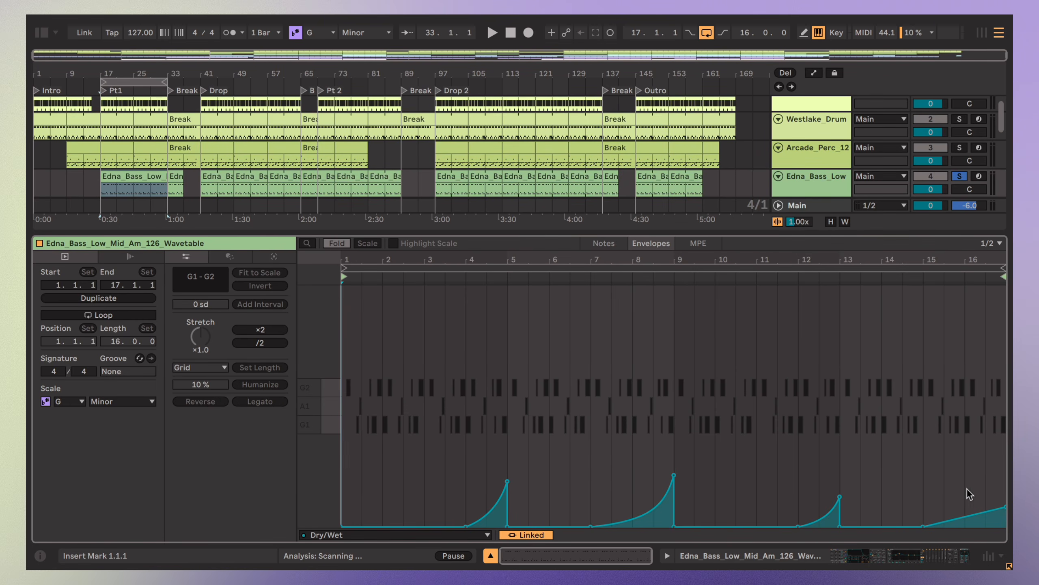
Step: Move the loop to bar 33 and draw the Break bass clip's Dry/Wet envelope as a curved rise from 0% to about 15.7%
{"action": "left_click", "coordinate": [132, 81]}
{"action": "left_click_drag", "start_coordinate": [132, 82], "coordinate": [199, 82]}
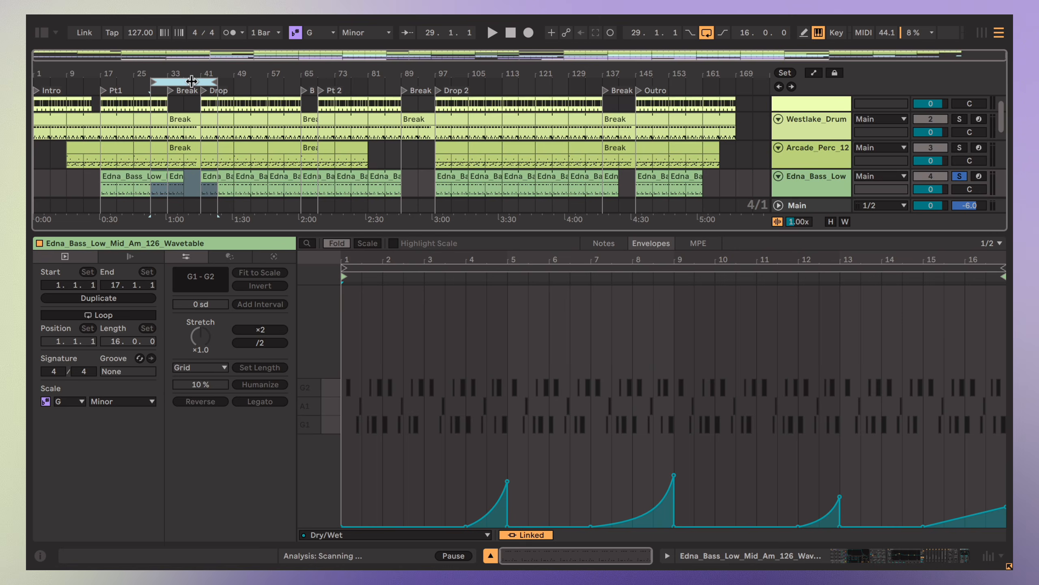
{"action": "left_click", "coordinate": [175, 180]}
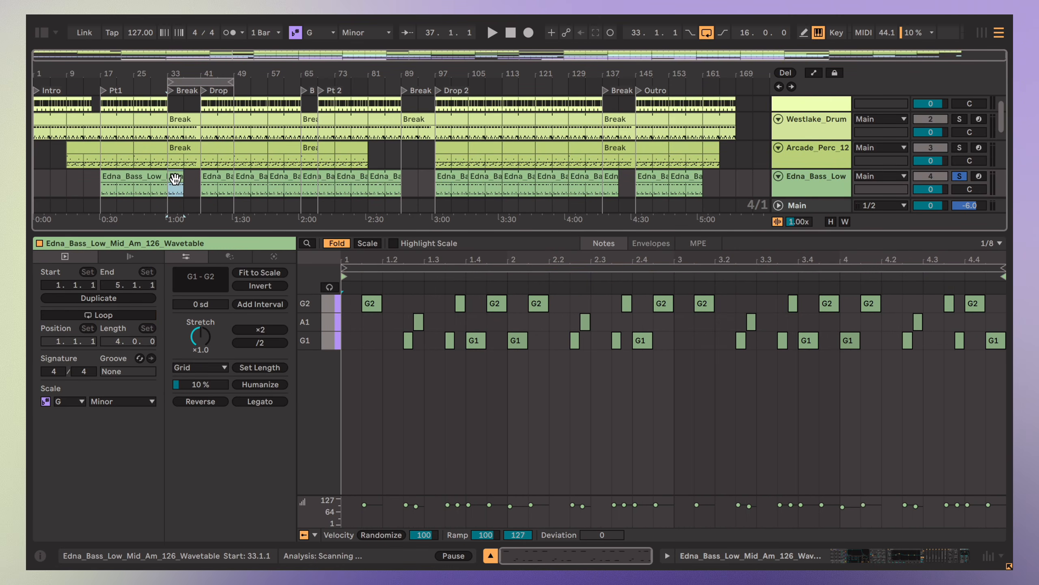
{"action": "left_click", "coordinate": [651, 242]}
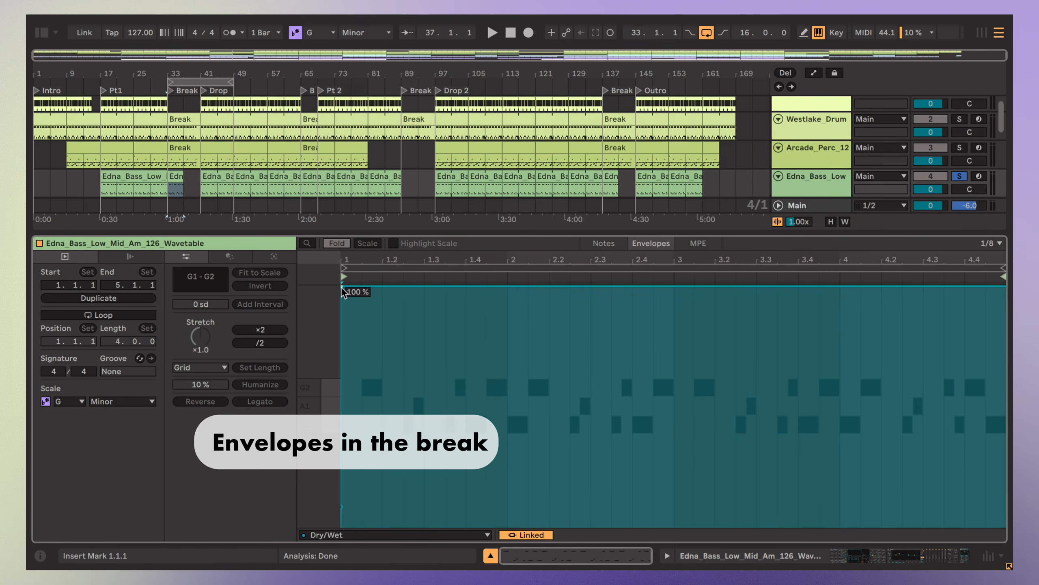
{"action": "left_click_drag", "start_coordinate": [483, 324], "coordinate": [484, 526]}
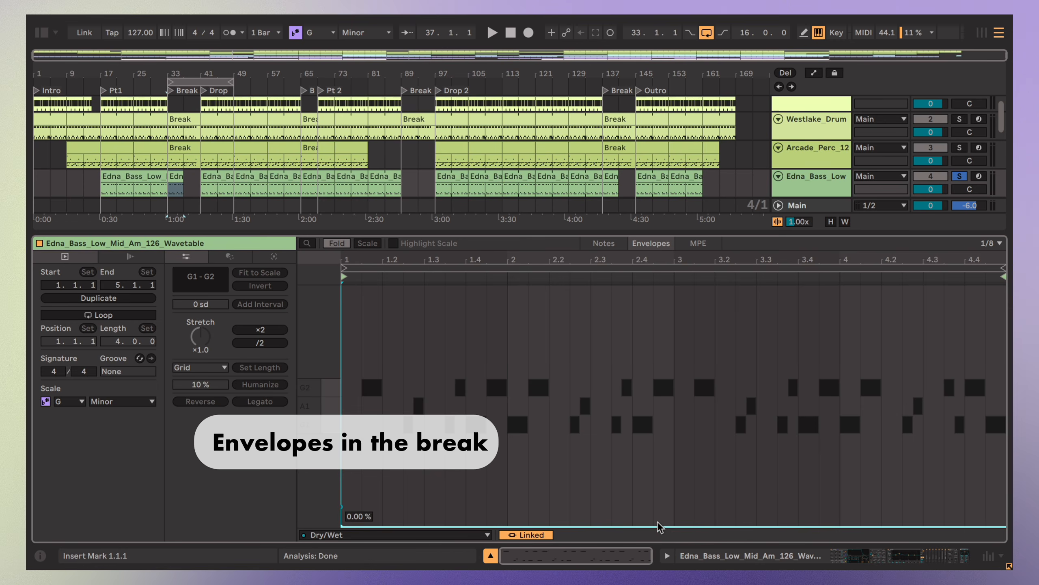
{"action": "left_click_drag", "start_coordinate": [998, 526], "coordinate": [982, 493]}
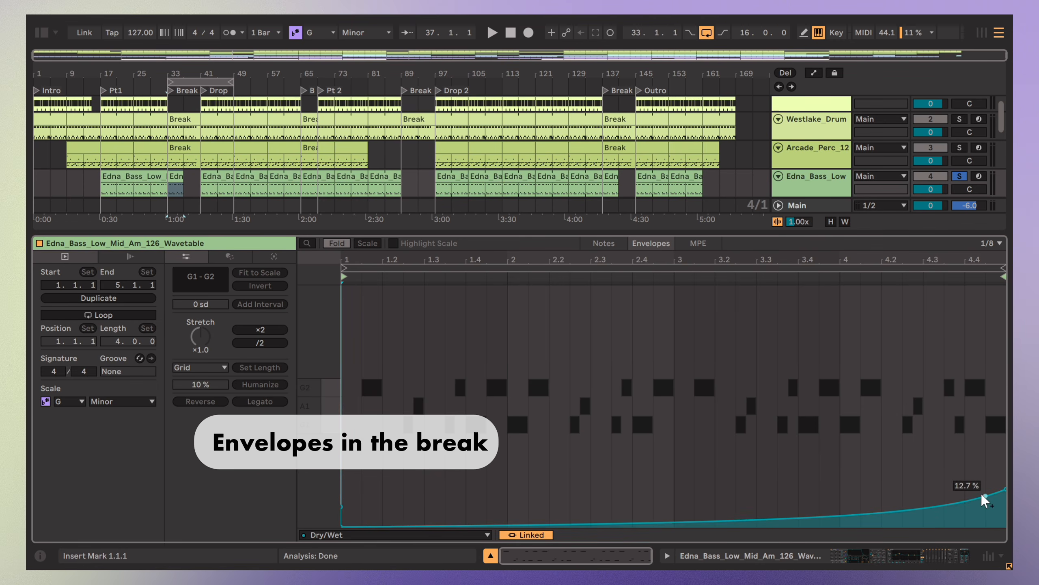
Step: Set a 24-bar loop over the Drop from bar 41 and copy the 16-bar bass clip to bar 41
{"action": "left_click", "coordinate": [139, 177]}
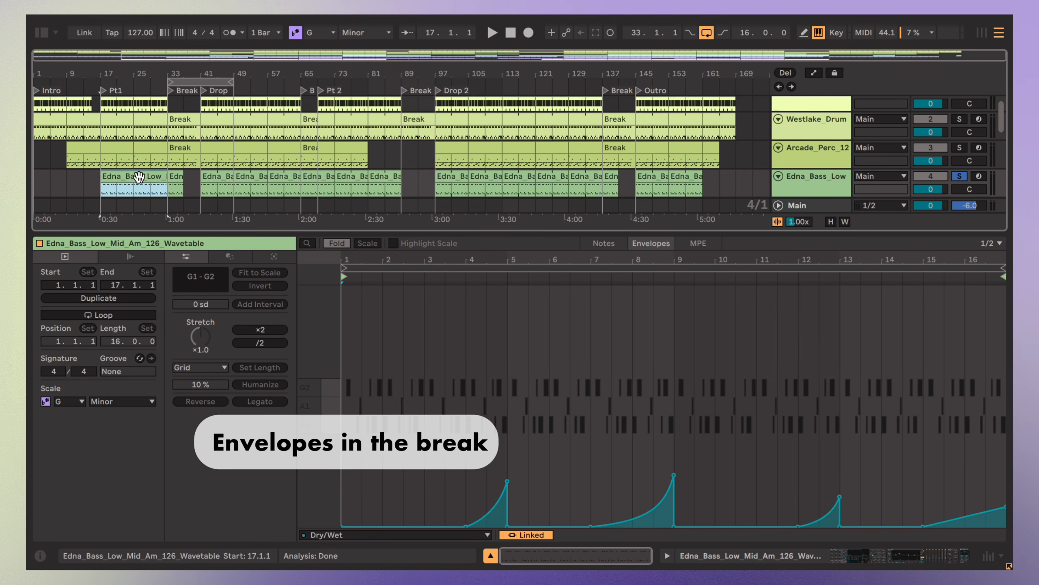
{"action": "left_click", "coordinate": [198, 81]}
{"action": "left_click_drag", "start_coordinate": [198, 81], "coordinate": [300, 82]}
{"action": "left_click_drag", "start_coordinate": [138, 177], "coordinate": [231, 178], "text": "alt"}
{"action": "left_click", "coordinate": [657, 247]}
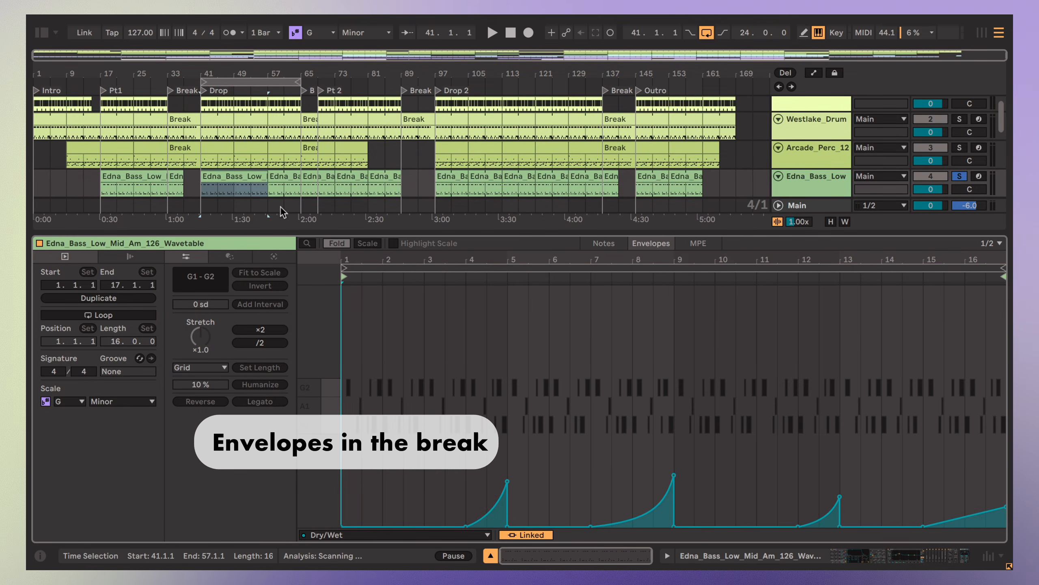
Step: Place an 8-bar copy of the automated bass clip at bar 57 to fill the rest of the Drop
{"action": "scroll", "coordinate": [203, 163], "scroll_direction": "down", "scroll_amount": 3}
{"action": "scroll", "coordinate": [223, 143], "scroll_direction": "up", "scroll_amount": 1}
{"action": "left_click", "coordinate": [237, 149]}
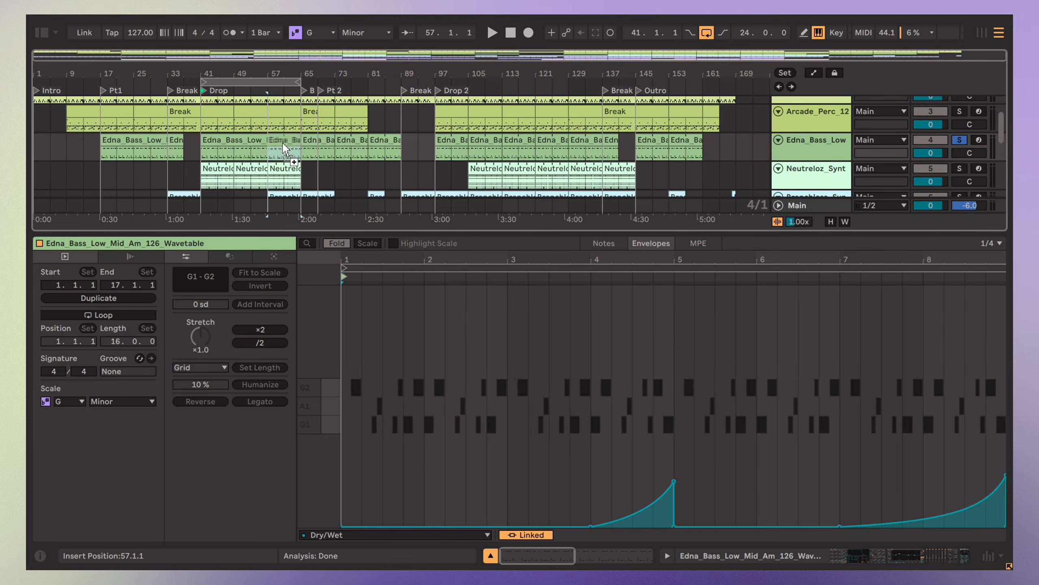
{"action": "double_click", "coordinate": [281, 150]}
Step: Copy the 4-bar Break bass clip to bar 65 and reshape its Dry/Wet envelope into a steeper rise with a higher end value
{"action": "scroll", "coordinate": [283, 150], "scroll_direction": "up", "scroll_amount": 1}
{"action": "left_click_drag", "start_coordinate": [172, 167], "coordinate": [309, 168], "text": "alt"}
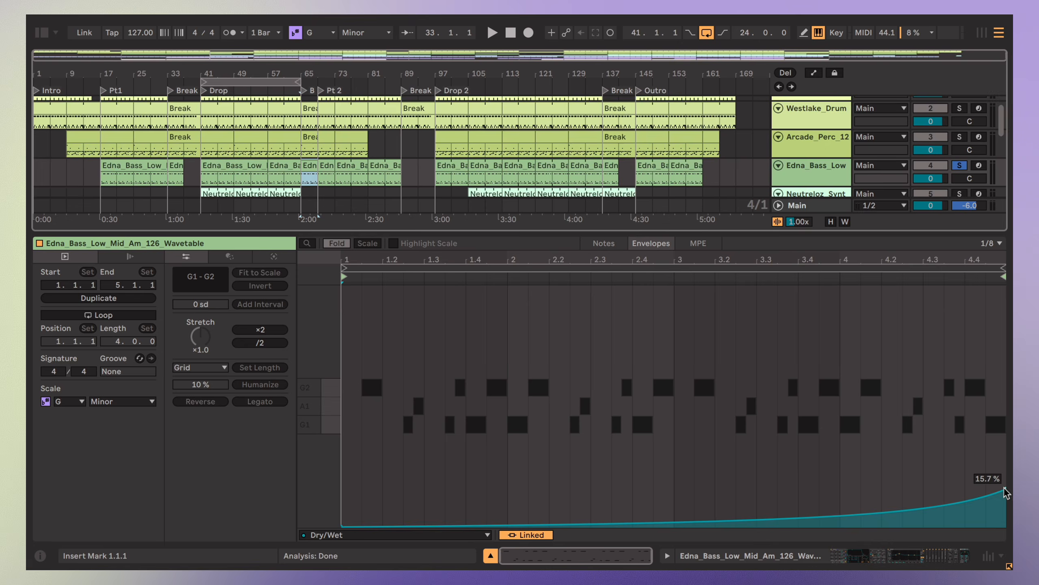
{"action": "left_click_drag", "start_coordinate": [1005, 489], "coordinate": [985, 500]}
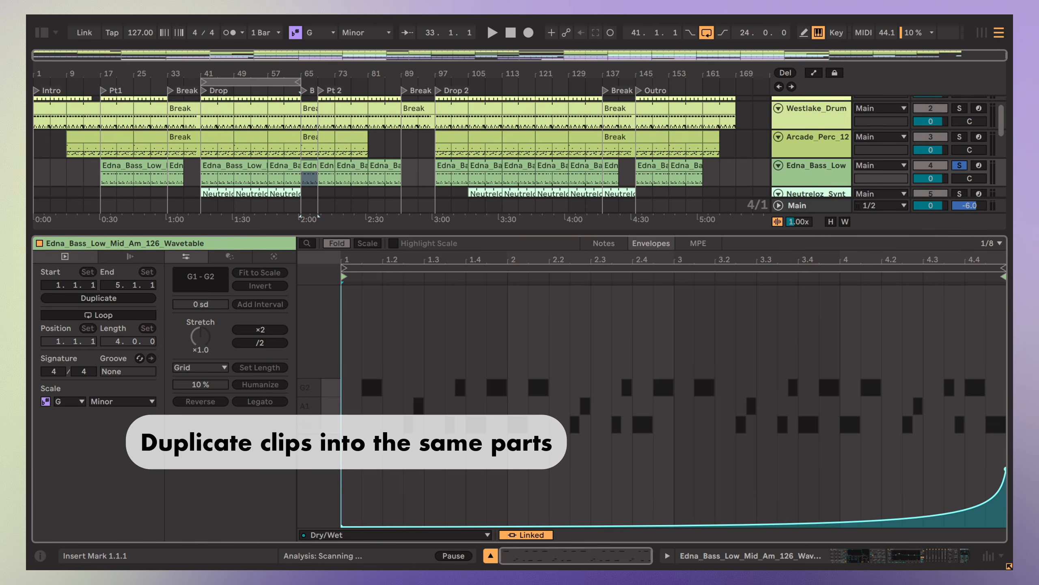
Step: Fill Pt 2 with copies of the 16-bar bass clip at bar 69 and the 4-bar Break clip at bar 85
{"action": "left_click_drag", "start_coordinate": [141, 165], "coordinate": [357, 168], "text": "alt"}
{"action": "left_click", "coordinate": [388, 169]}
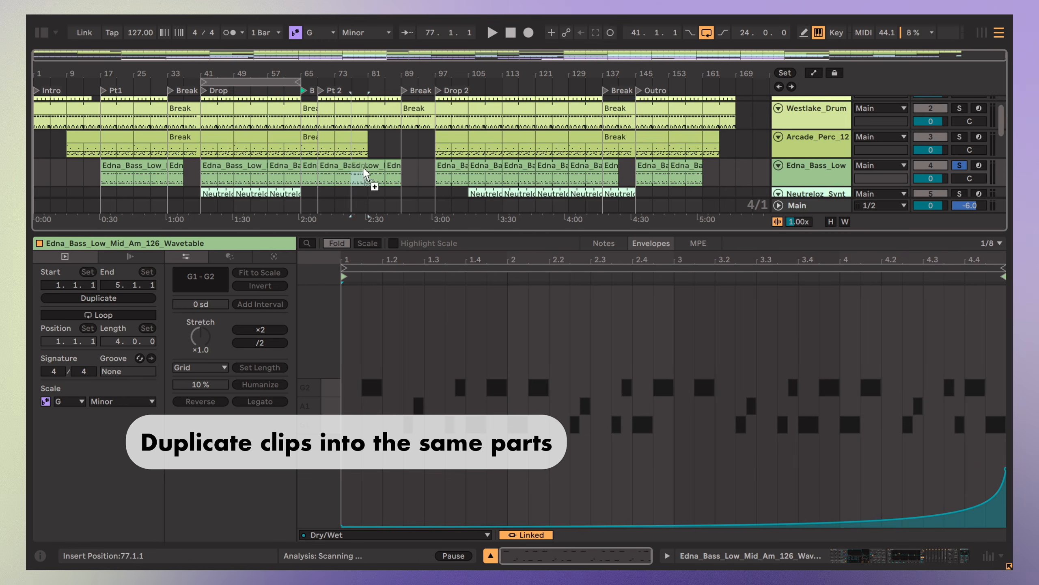
Step: Copy the automated bass clips across Drop 2 from bar 97 and place the 16-bar clip in the Outro at bar 145
{"action": "left_click", "coordinate": [245, 169]}
{"action": "left_click", "coordinate": [282, 169], "text": "shift"}
{"action": "left_click_drag", "start_coordinate": [239, 168], "coordinate": [530, 168], "text": "alt"}
{"action": "left_click", "coordinate": [471, 163]}
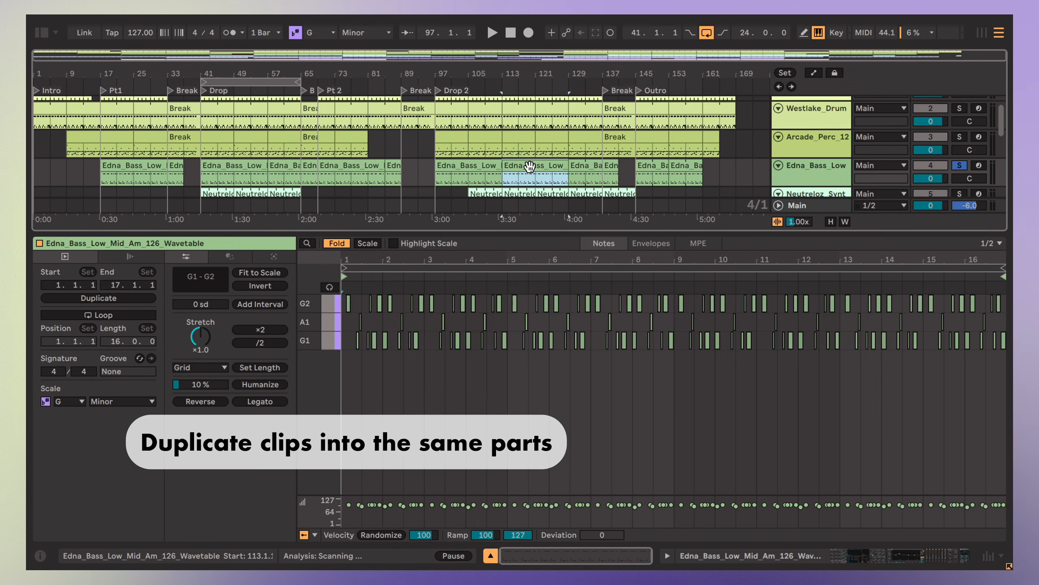
{"action": "left_click_drag", "start_coordinate": [276, 177], "coordinate": [661, 160]}
Step: Check the Dry/Wet envelopes of the copied bass clips in Drop 2, Pt 2, the Drop and Pt 1
{"action": "left_click", "coordinate": [531, 164]}
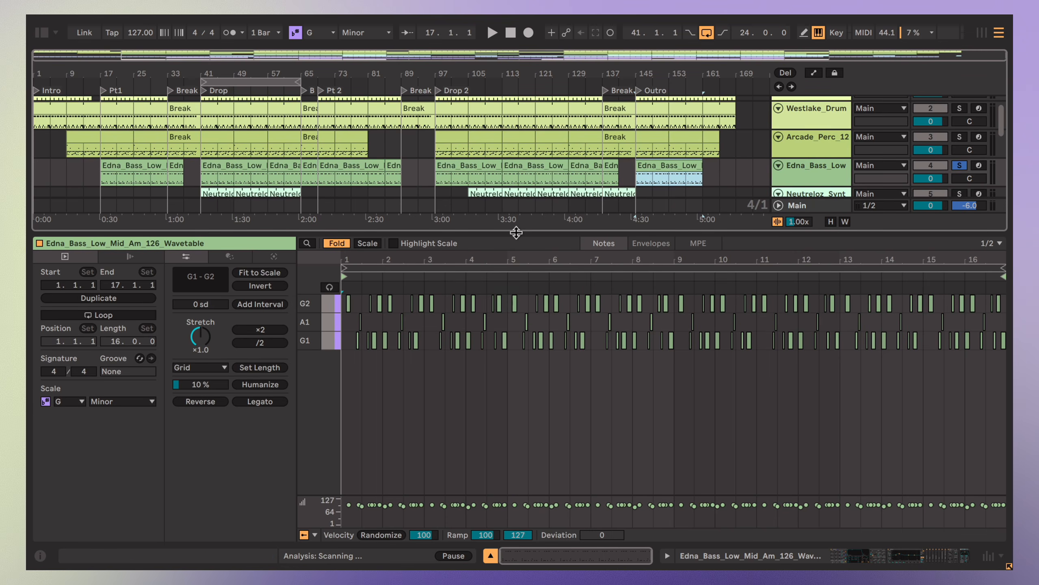
{"action": "left_click", "coordinate": [650, 243]}
{"action": "left_click", "coordinate": [549, 165]}
{"action": "left_click", "coordinate": [470, 167]}
{"action": "left_click", "coordinate": [352, 167]}
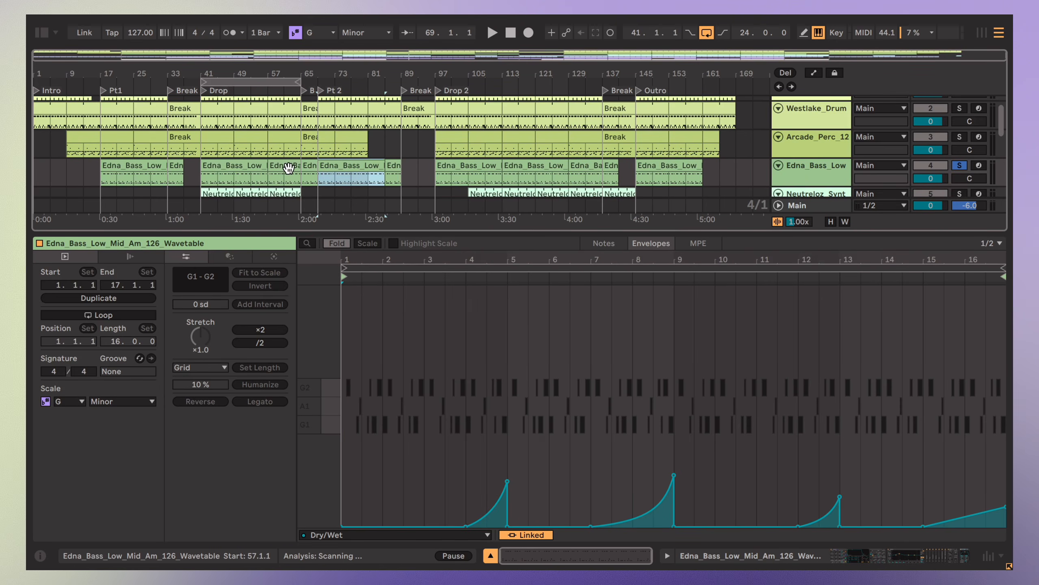
{"action": "left_click", "coordinate": [242, 166]}
{"action": "left_click", "coordinate": [133, 167]}
Step: Collapse the clip view, set a 16-bar loop over Pt 1 from bar 17, and unsolo the bass track
{"action": "left_click_drag", "start_coordinate": [371, 234], "coordinate": [375, 517]}
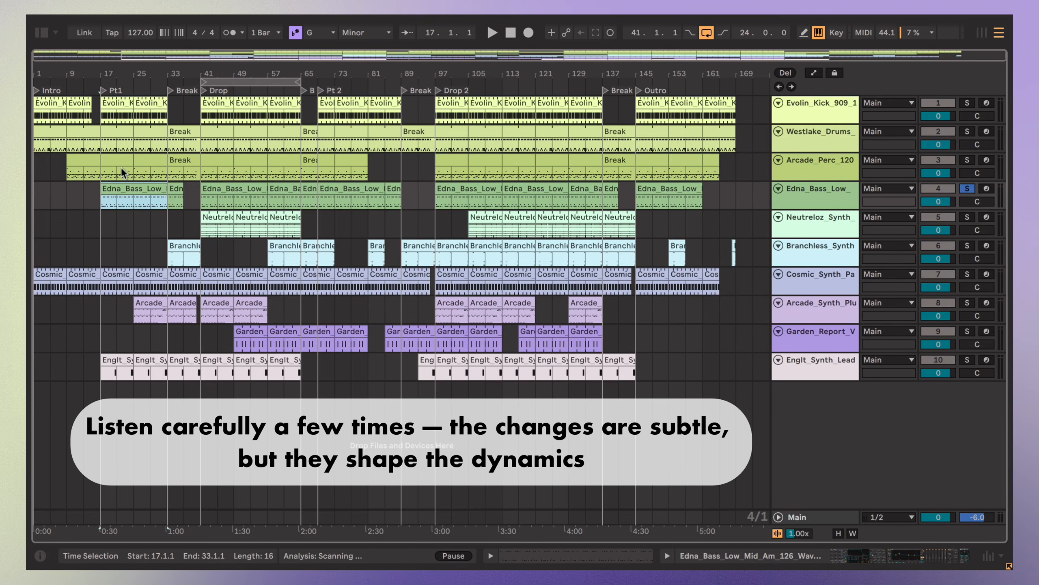
{"action": "left_click", "coordinate": [120, 173]}
{"action": "left_click_drag", "start_coordinate": [230, 82], "coordinate": [124, 82]}
{"action": "left_click_drag", "start_coordinate": [201, 82], "coordinate": [168, 83]}
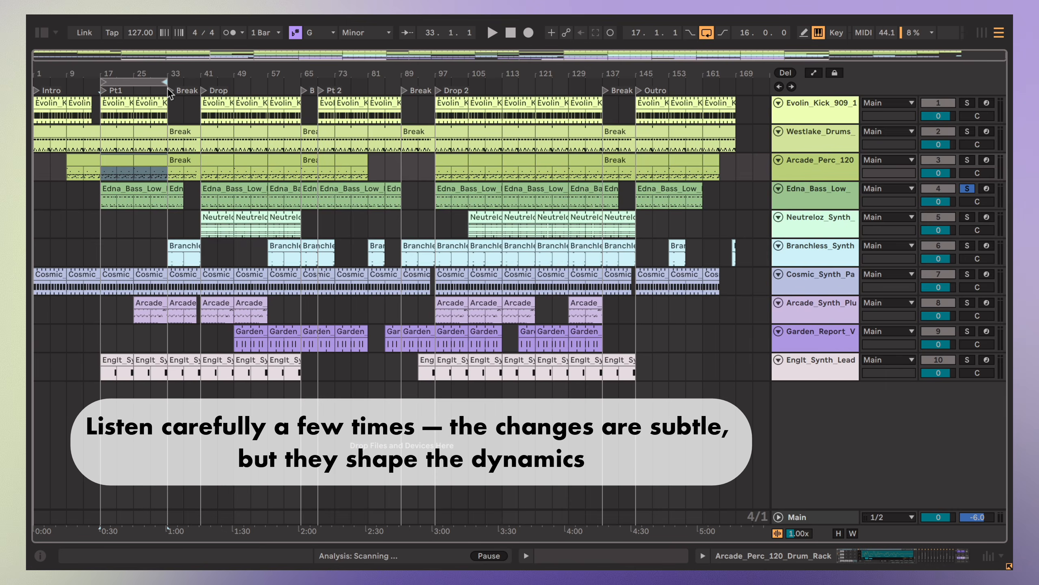
{"action": "left_click", "coordinate": [967, 189]}
Step: Play the full mix over a 40-bar loop from bar 17 and inspect the Break and Drop bass clips' Dry/Wet envelopes
{"action": "double_click", "coordinate": [835, 194]}
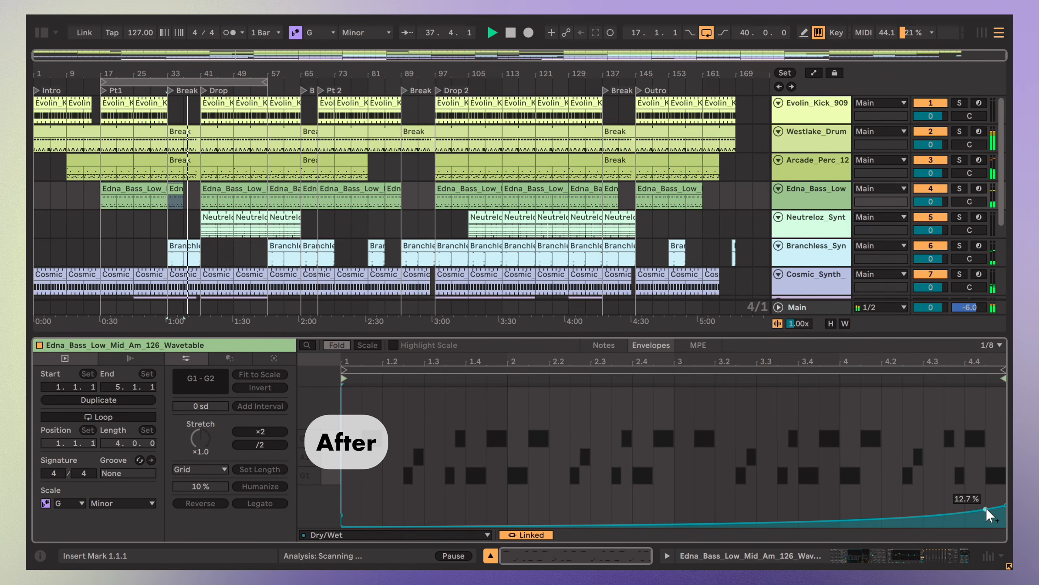
{"action": "left_click_drag", "start_coordinate": [988, 514], "coordinate": [981, 507]}
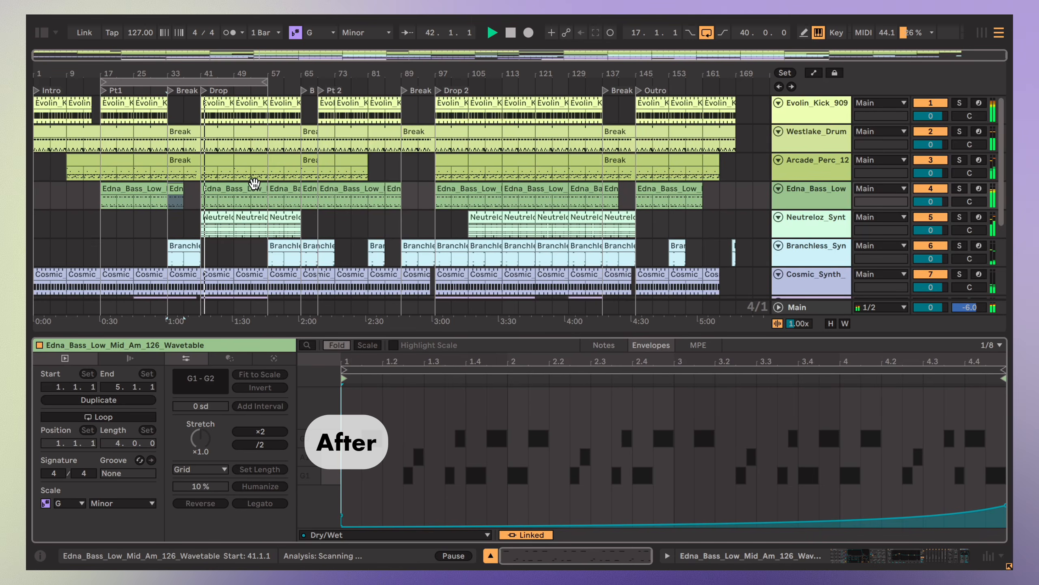
{"action": "left_click", "coordinate": [254, 183]}
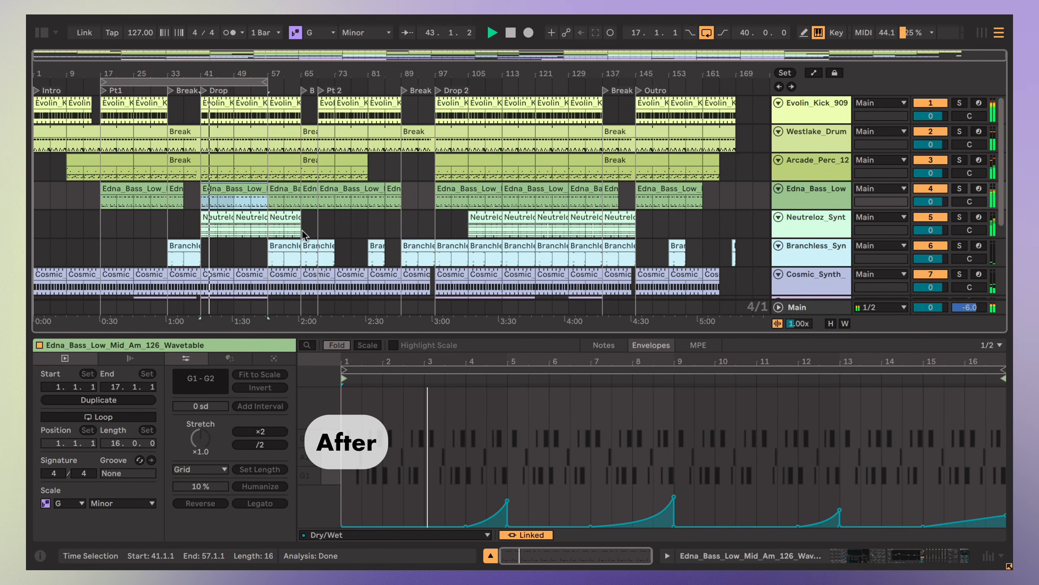